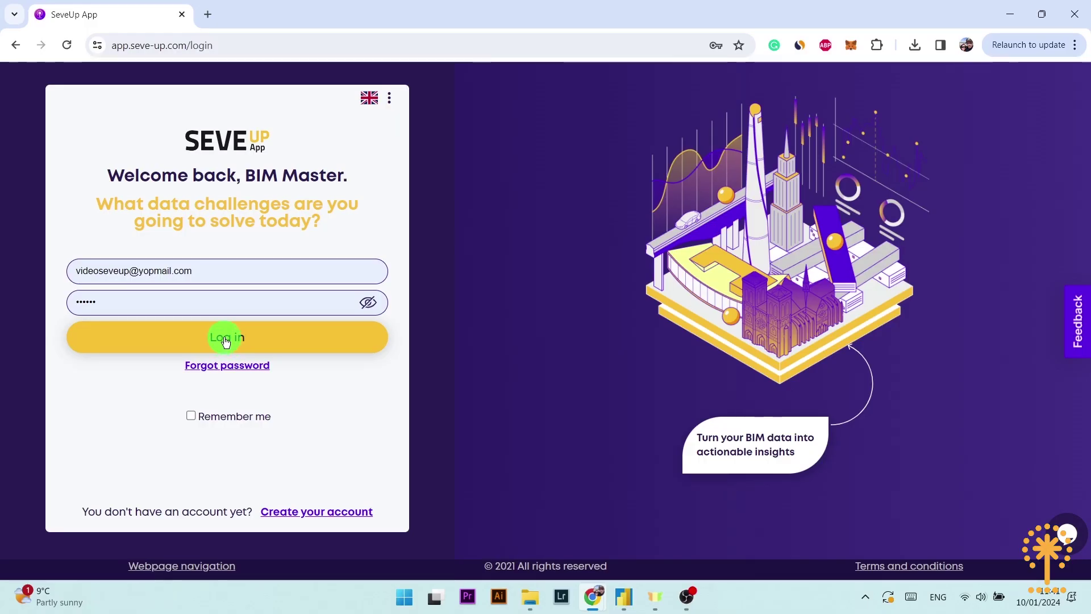
# Step: Log in to SeveUp App and start a new dashboard, reaching the Select project step
pyautogui.click(226, 339)
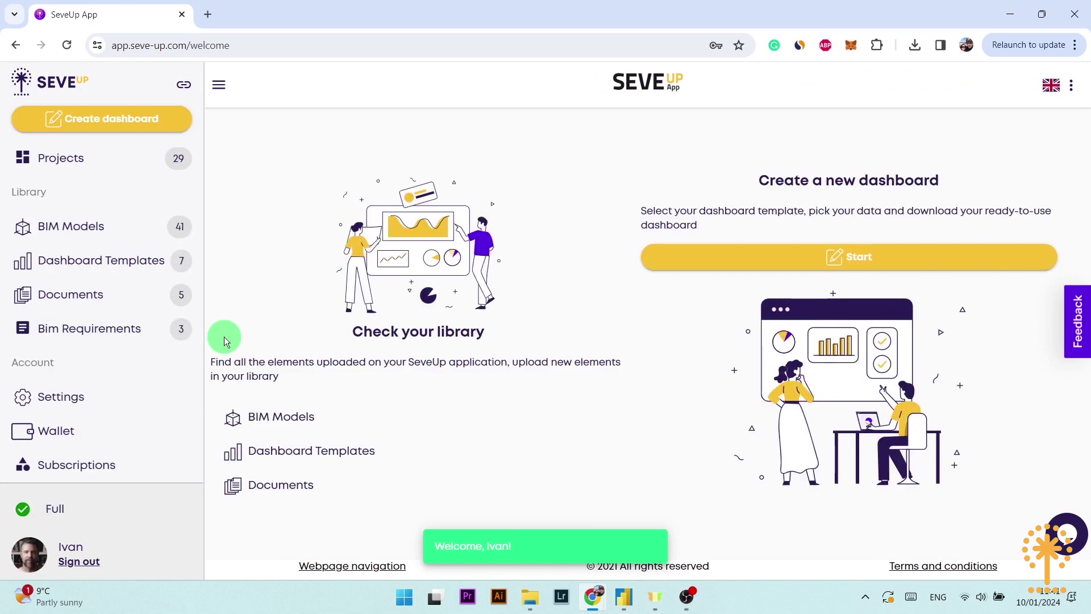
pyautogui.click(102, 123)
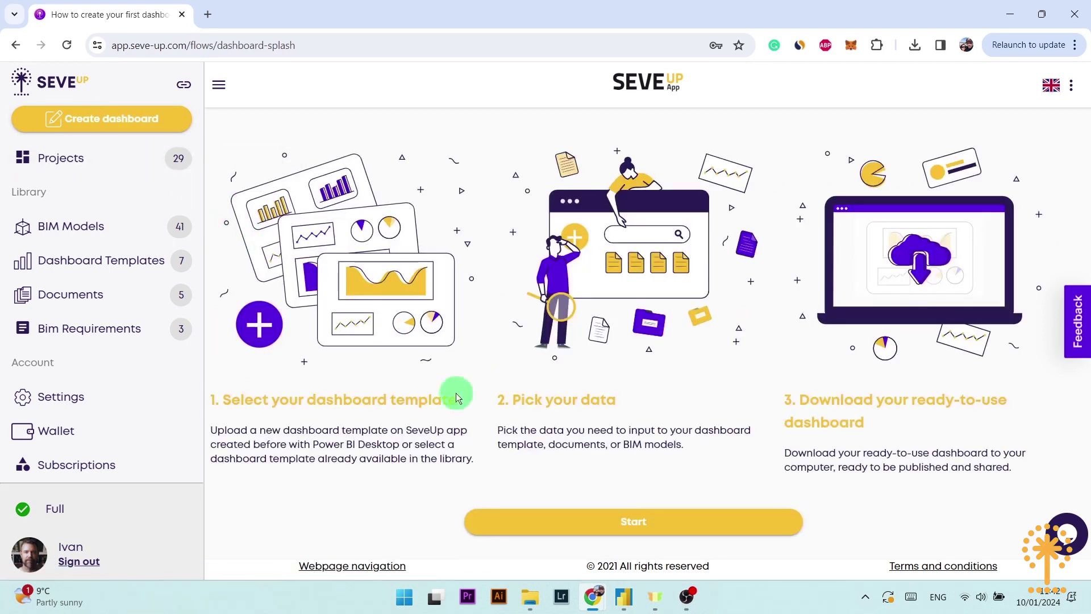
pyautogui.click(638, 532)
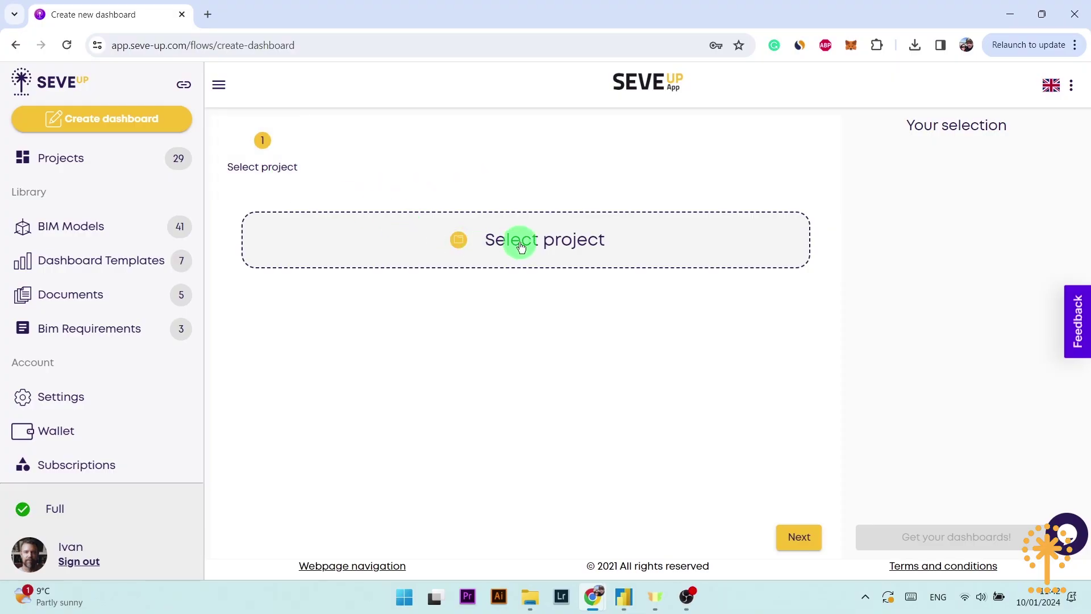
# Step: Pick Sample Project from the last page of existing projects and continue to template selection
pyautogui.click(521, 245)
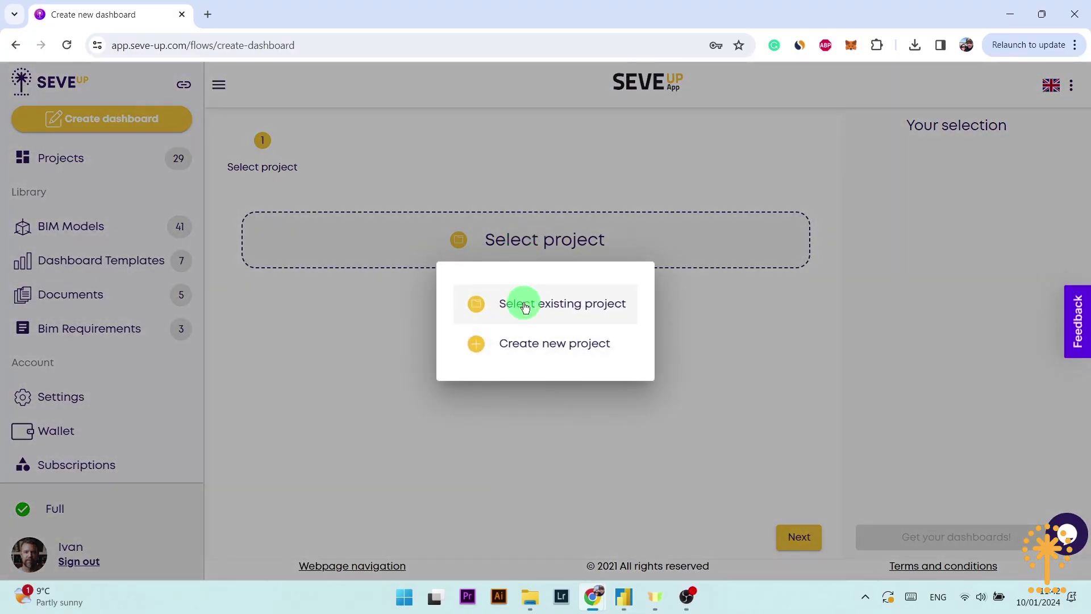
pyautogui.click(524, 306)
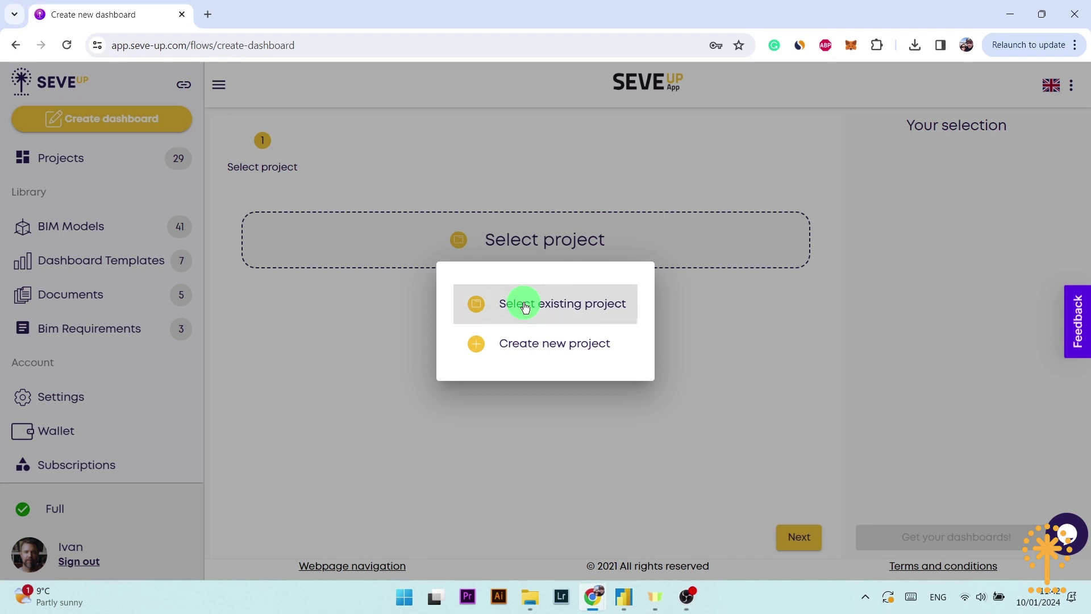
pyautogui.scroll(-15, 524, 307)
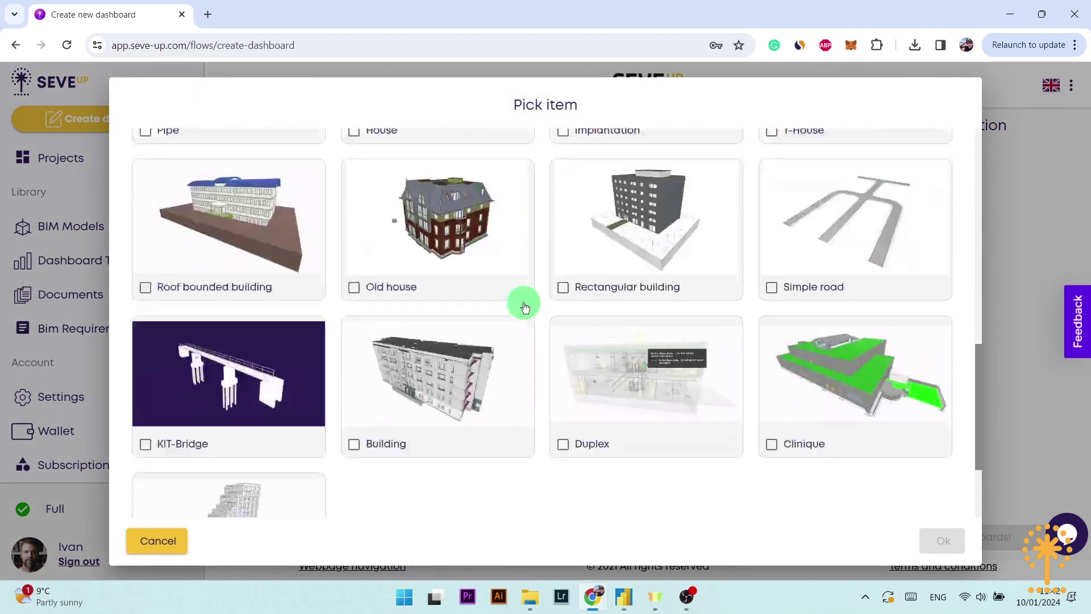
pyautogui.click(908, 499)
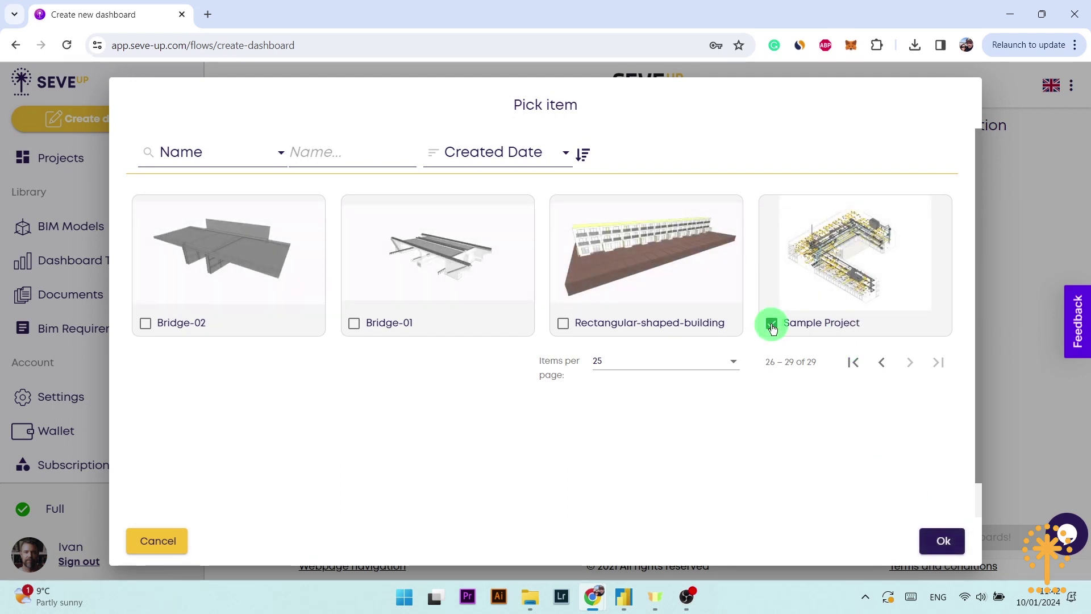
pyautogui.click(942, 540)
pyautogui.click(807, 535)
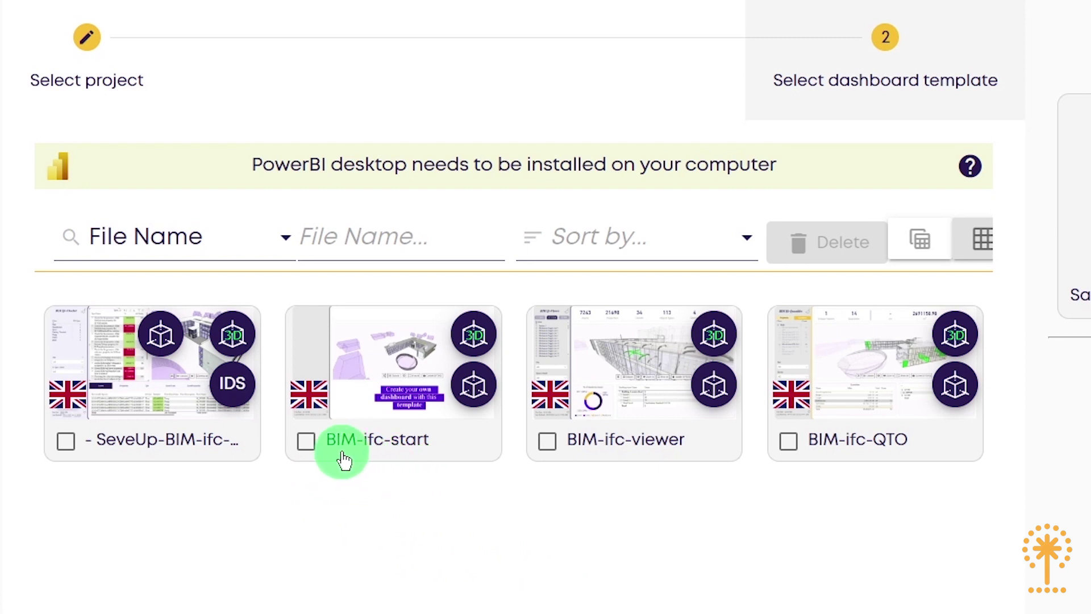
# Step: Choose the BIM-ifc-start template and continue with the IFC4-DTV-rme_advanced_sample_project model ticked
pyautogui.click(306, 442)
pyautogui.click(795, 538)
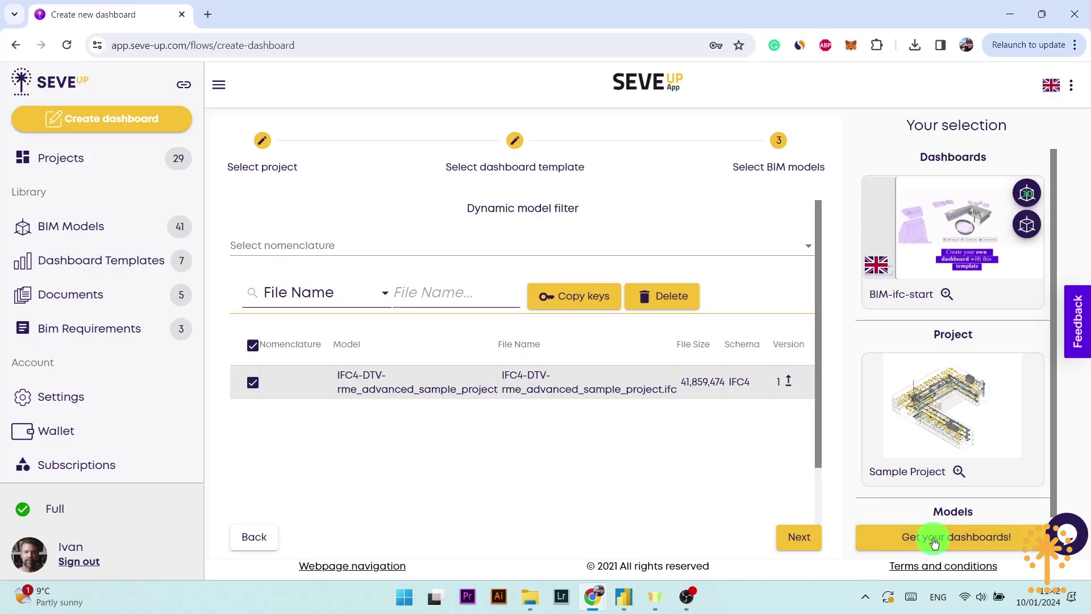
# Step: Generate the dashboard and save GENERATED - BIM-ifc-start.pbit into Downloads
pyautogui.click(932, 538)
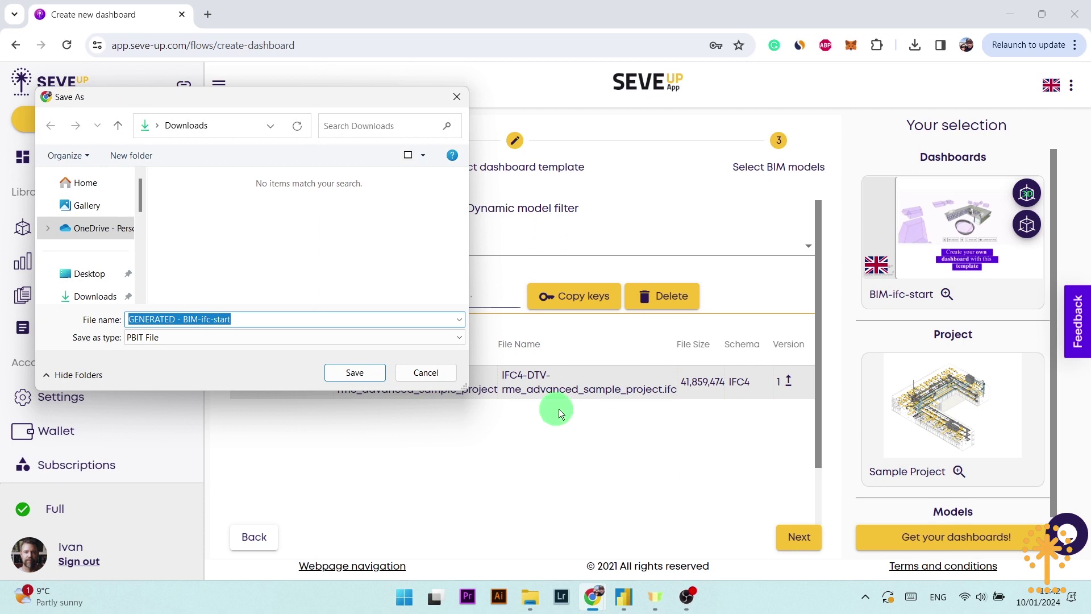
pyautogui.click(365, 371)
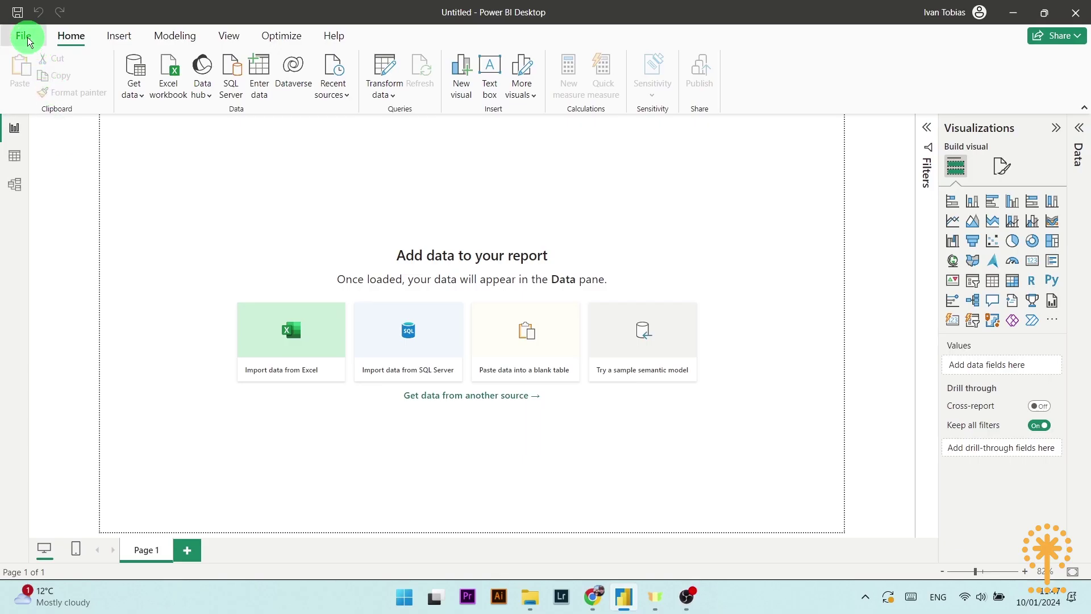
# Step: Open the GENERATED - BIM-ifc-start template from Downloads in Power BI Desktop
pyautogui.click(25, 37)
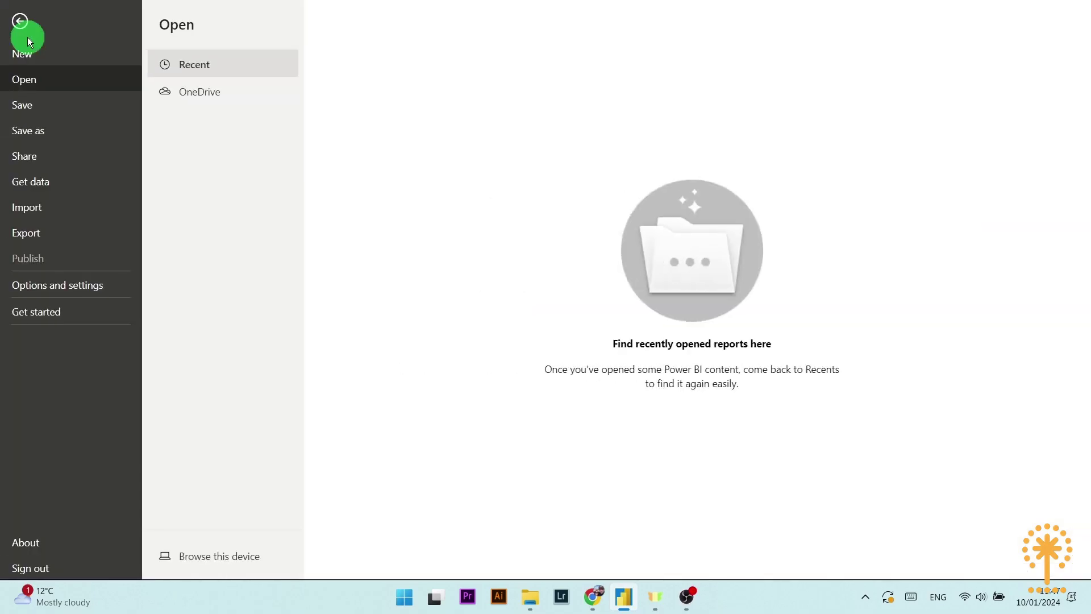
pyautogui.click(237, 566)
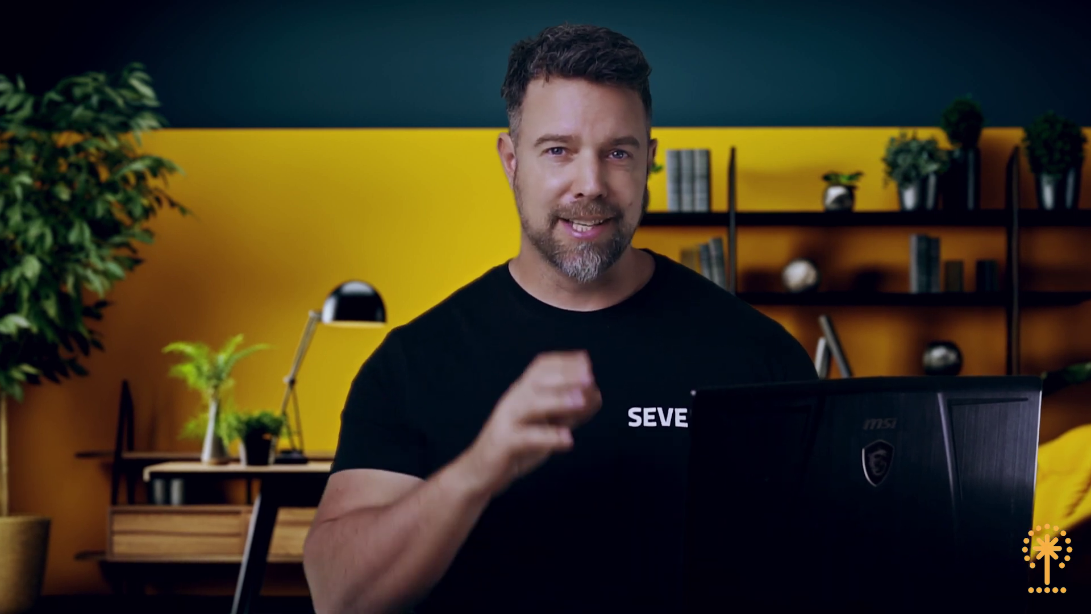
pyautogui.click(209, 210)
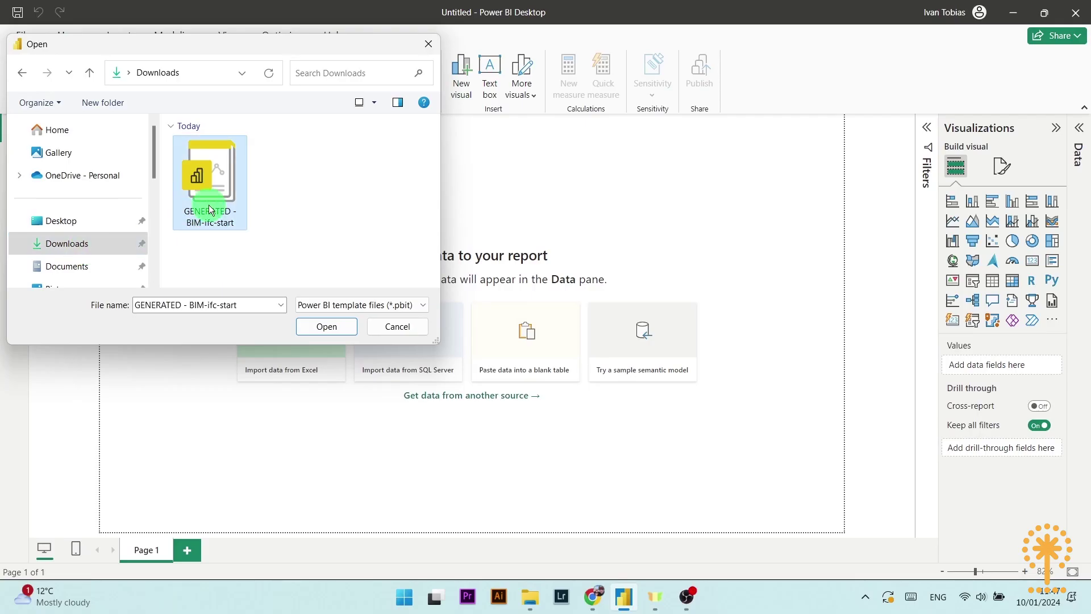
pyautogui.click(322, 327)
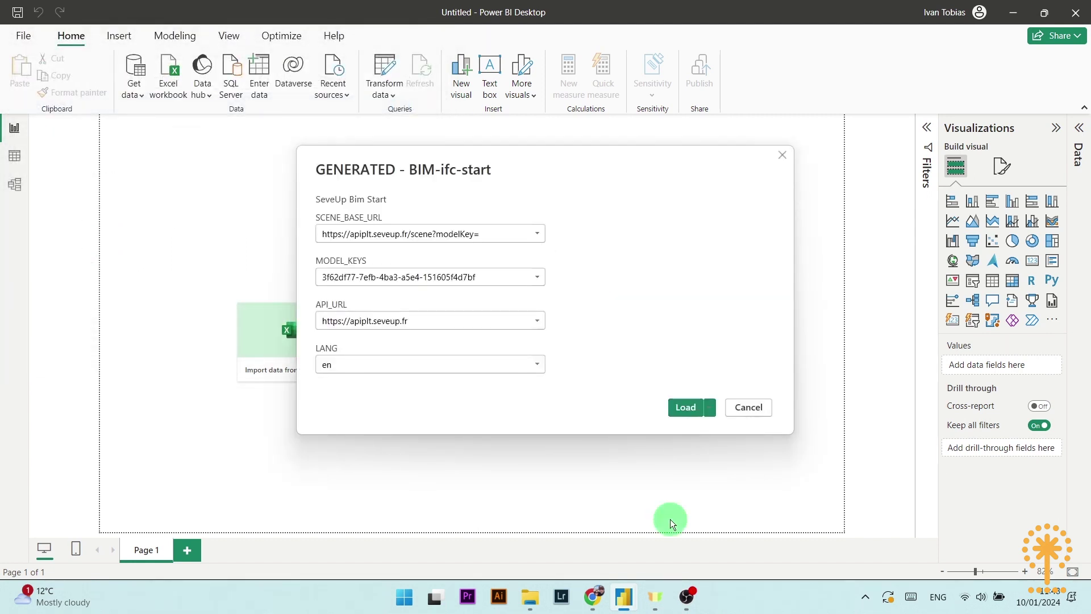
# Step: Load the template with its parameter values (LANG en), then go to the File menu
pyautogui.click(684, 407)
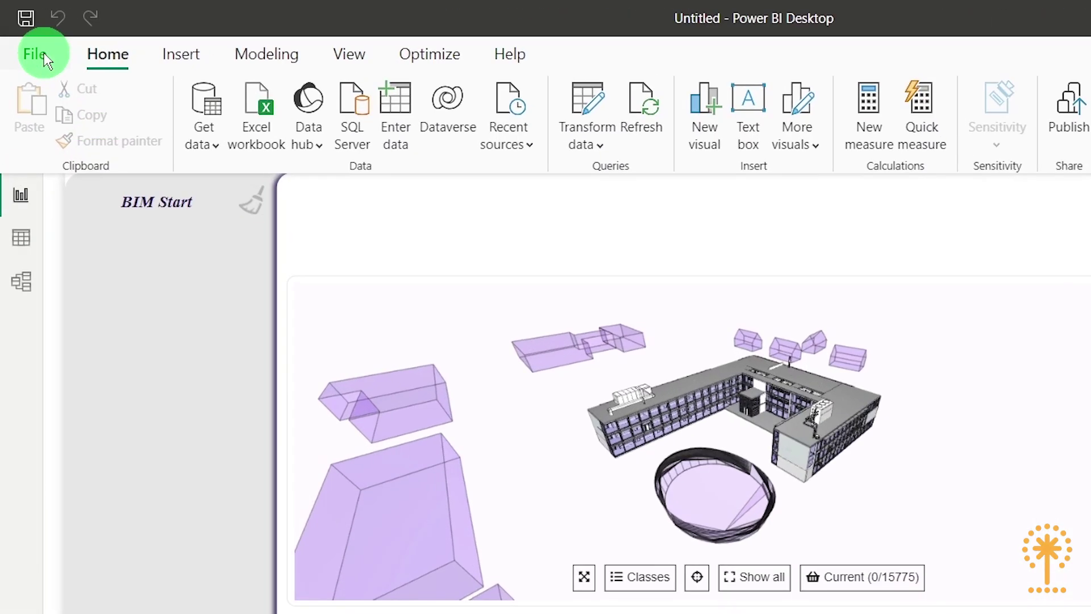
pyautogui.click(37, 50)
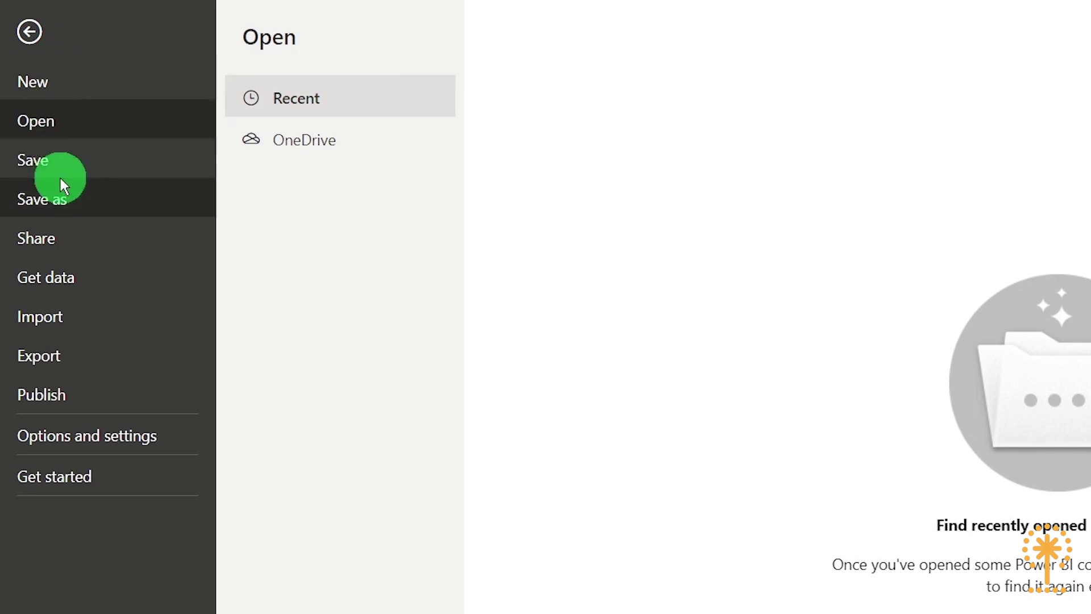
# Step: Save the report under the name MyCustomBIMDashboard
pyautogui.click(61, 197)
pyautogui.click(542, 613)
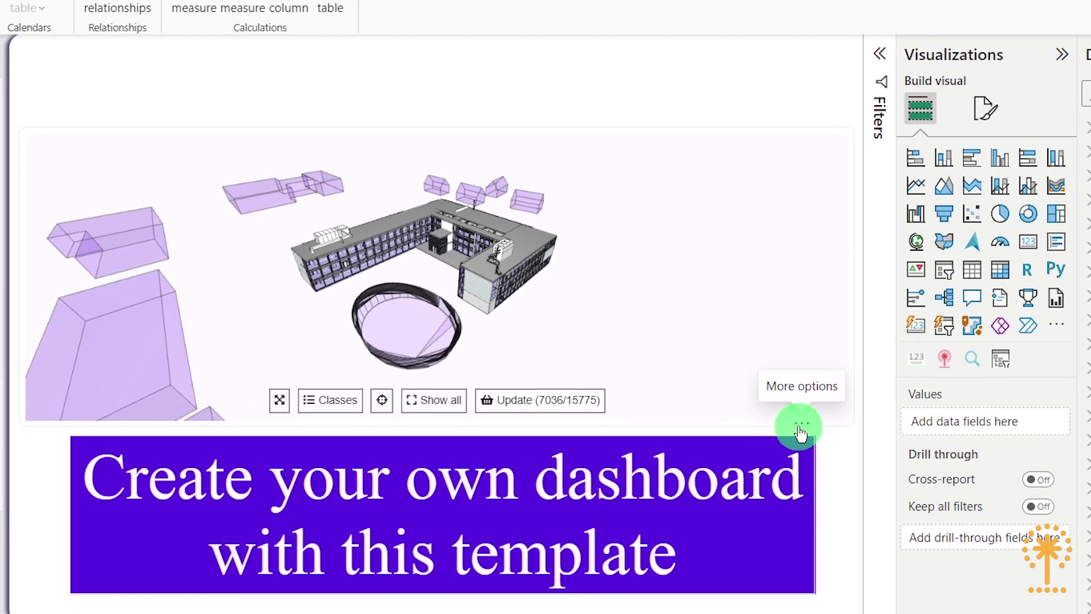
# Step: Remove the purple 'Create your own dashboard with this template' text box
pyautogui.click(801, 433)
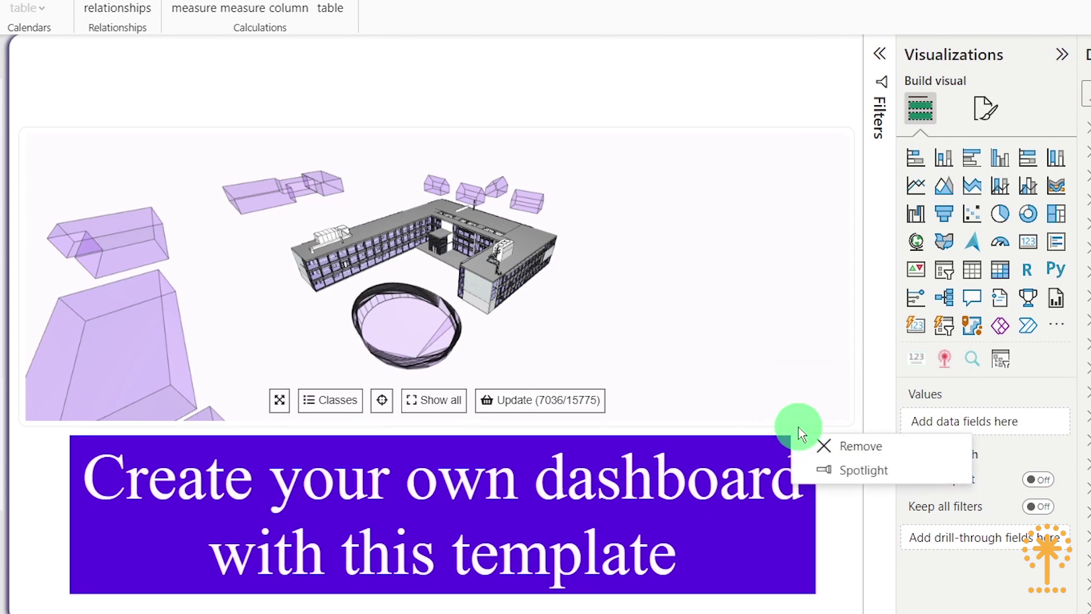
pyautogui.click(848, 449)
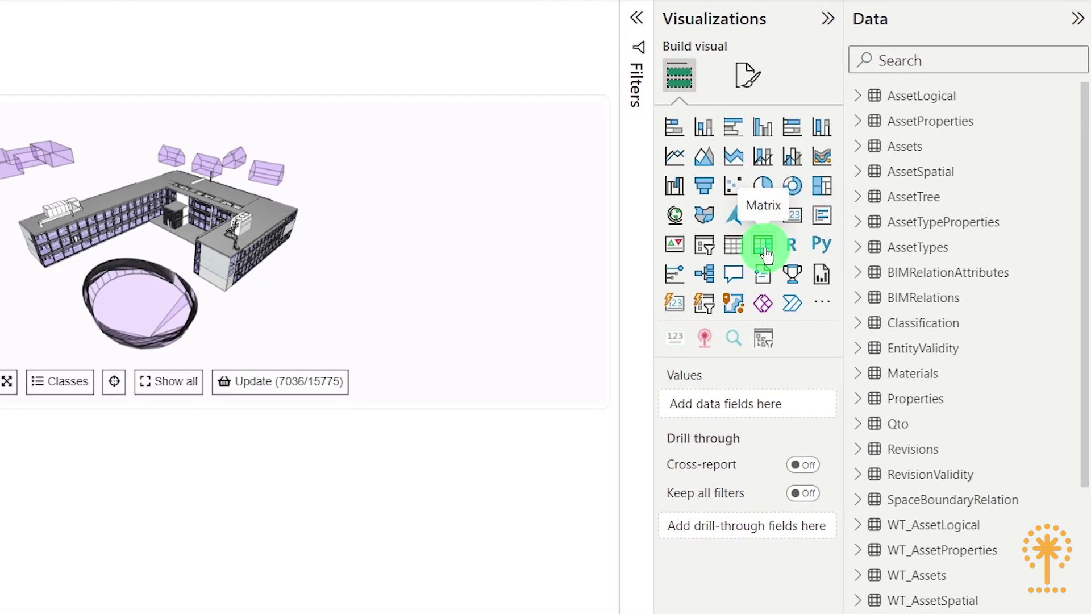
# Step: Add a Matrix visual below the 3D model view and make it taller
pyautogui.click(764, 248)
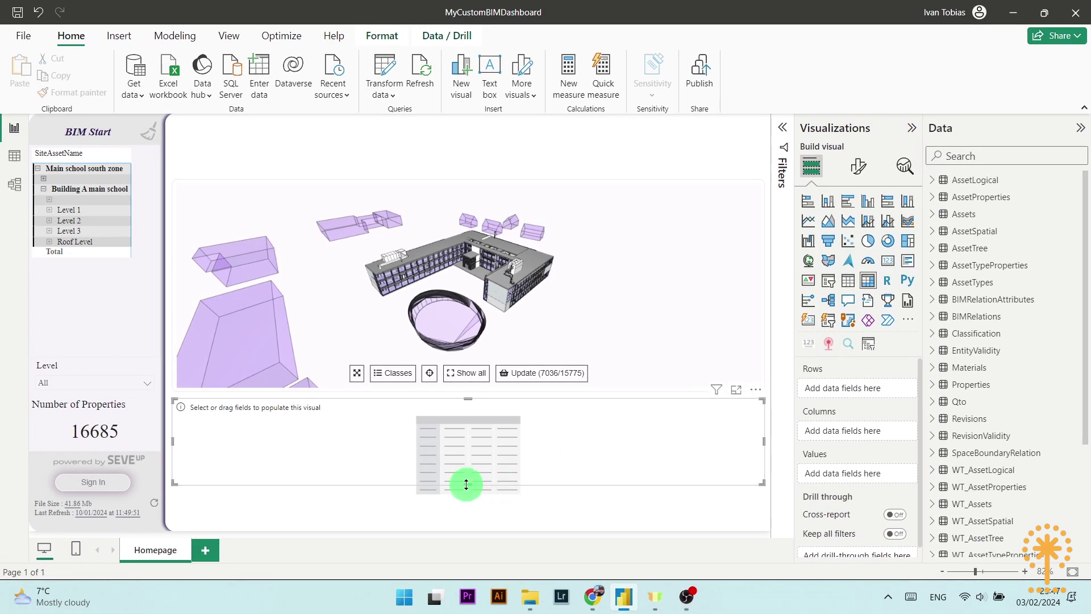
pyautogui.moveTo(465, 483); pyautogui.dragTo(473, 510)
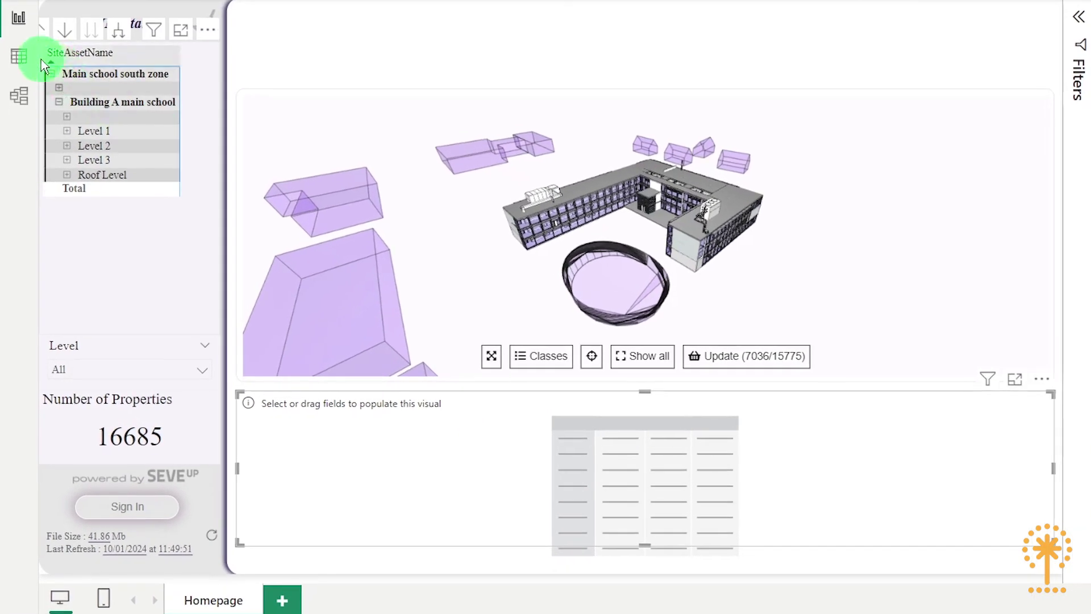
# Step: Show the WT_Properties table's rows in Table view
pyautogui.click(26, 62)
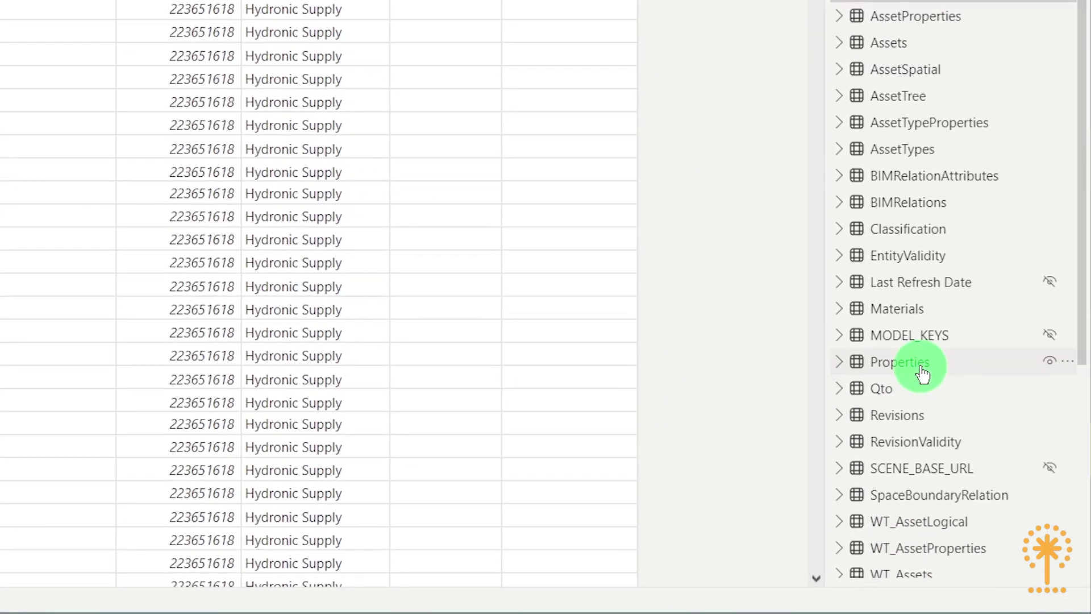
pyautogui.scroll(-5, 920, 373)
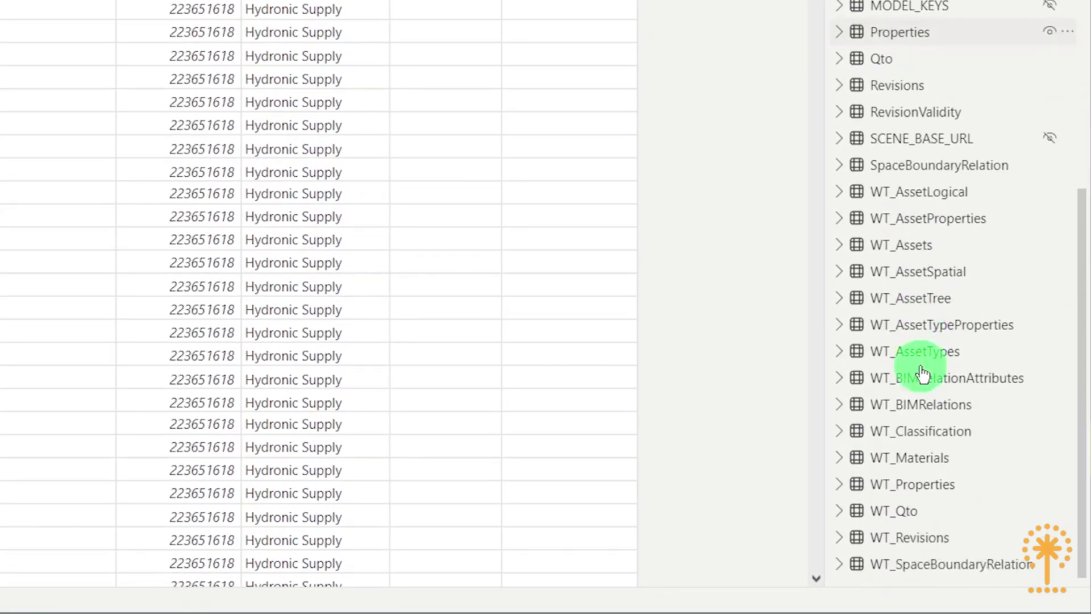
pyautogui.click(907, 485)
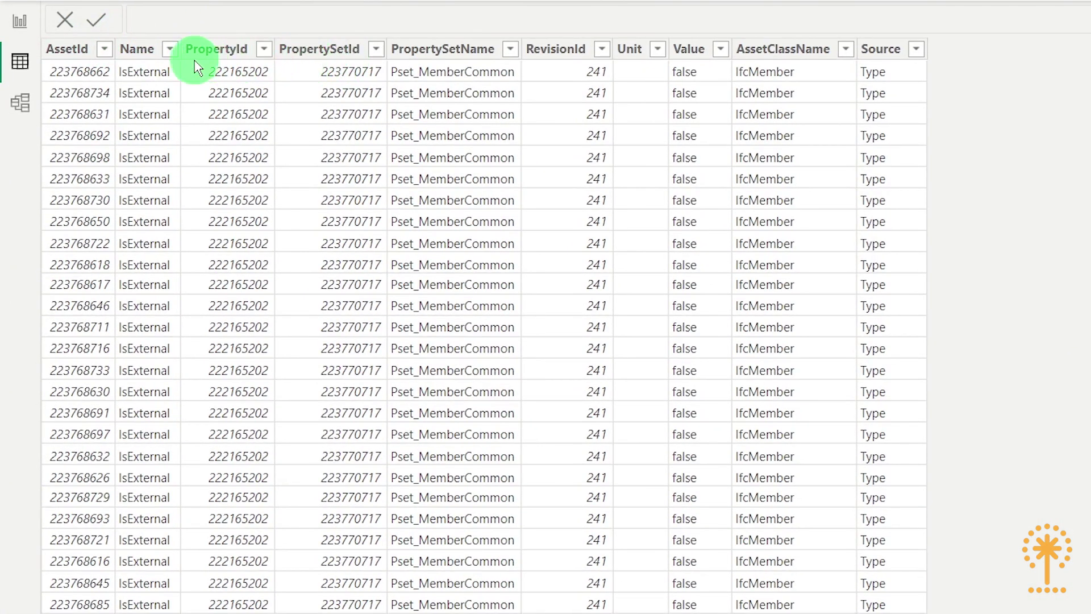
pyautogui.click(170, 57)
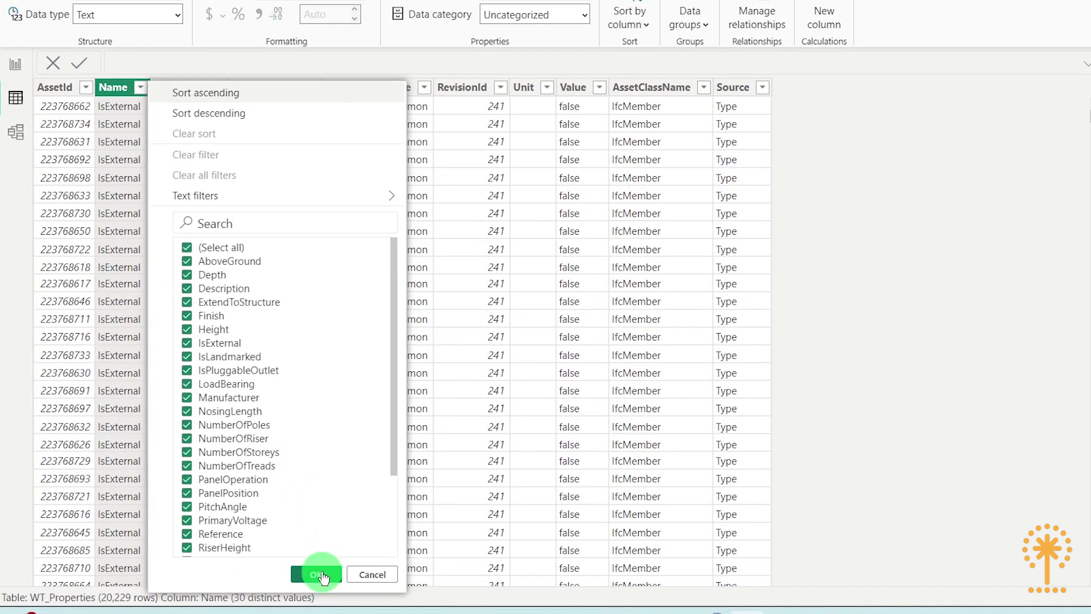
pyautogui.click(322, 576)
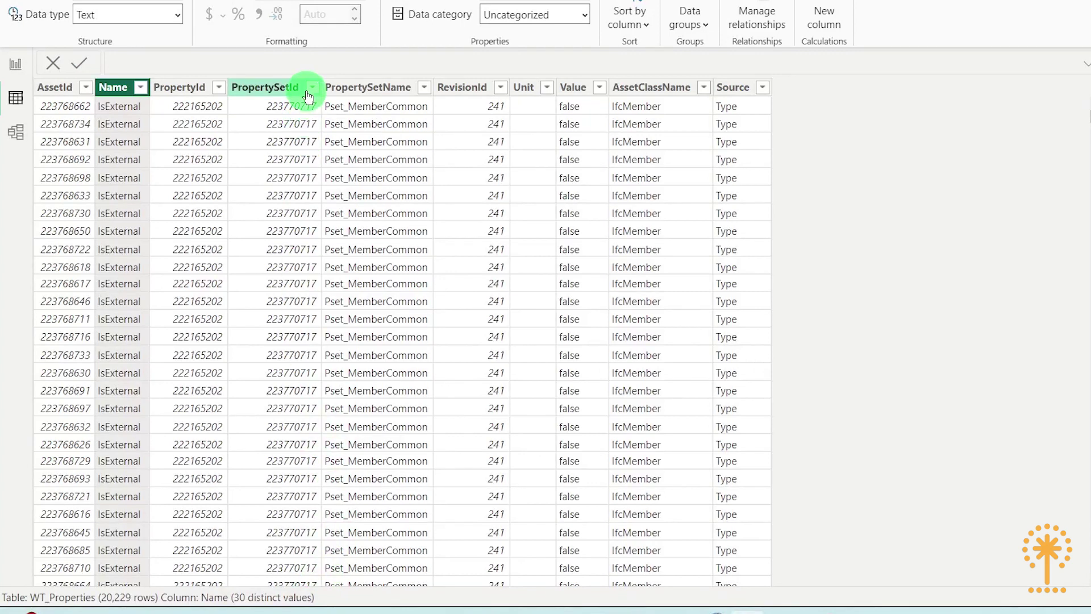
pyautogui.click(312, 89)
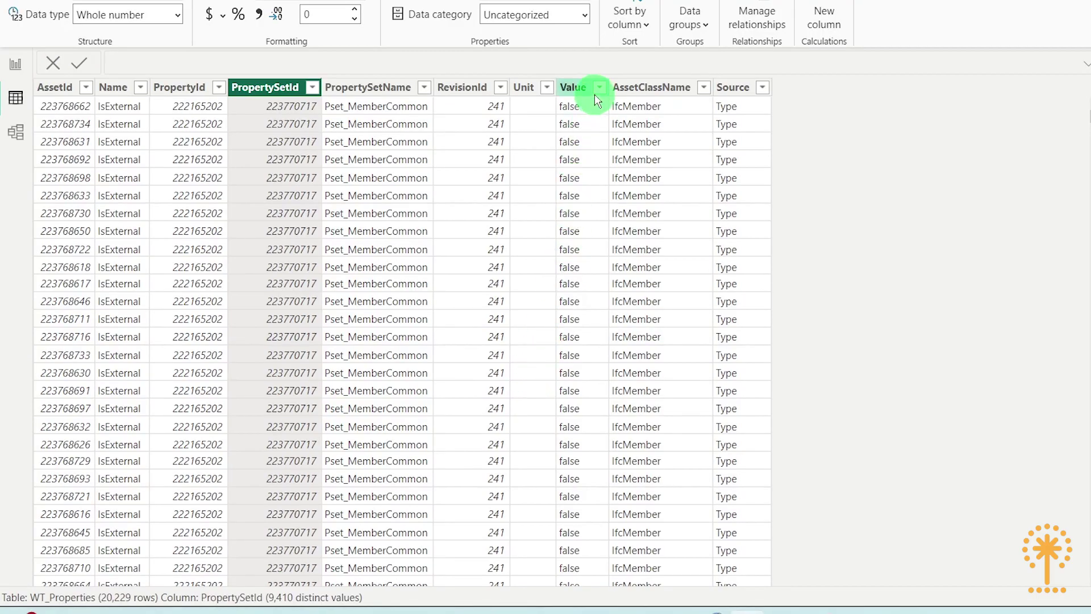
pyautogui.click(599, 88)
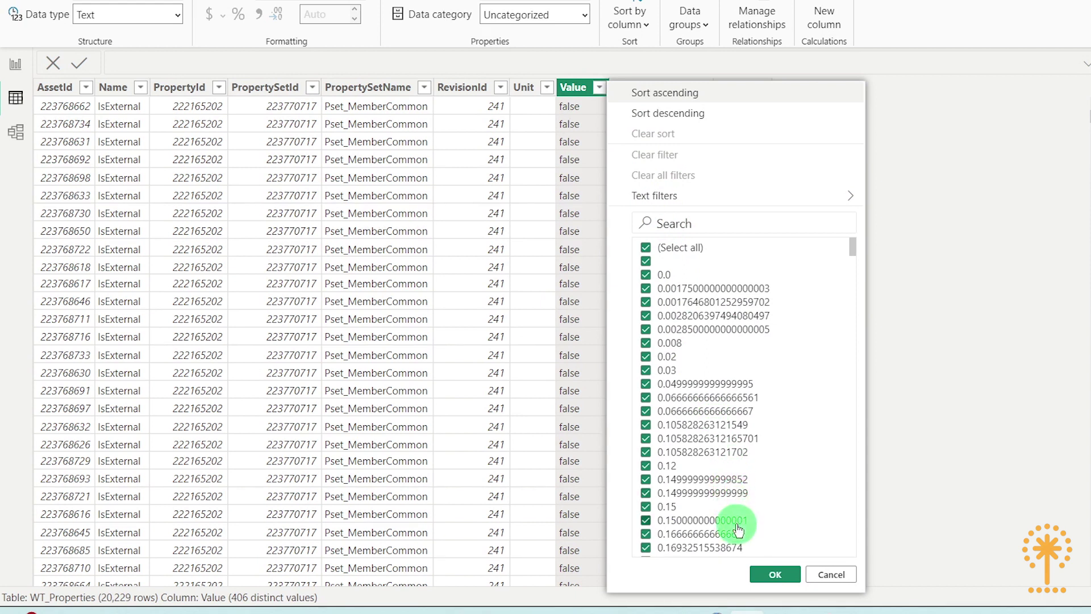
pyautogui.click(774, 574)
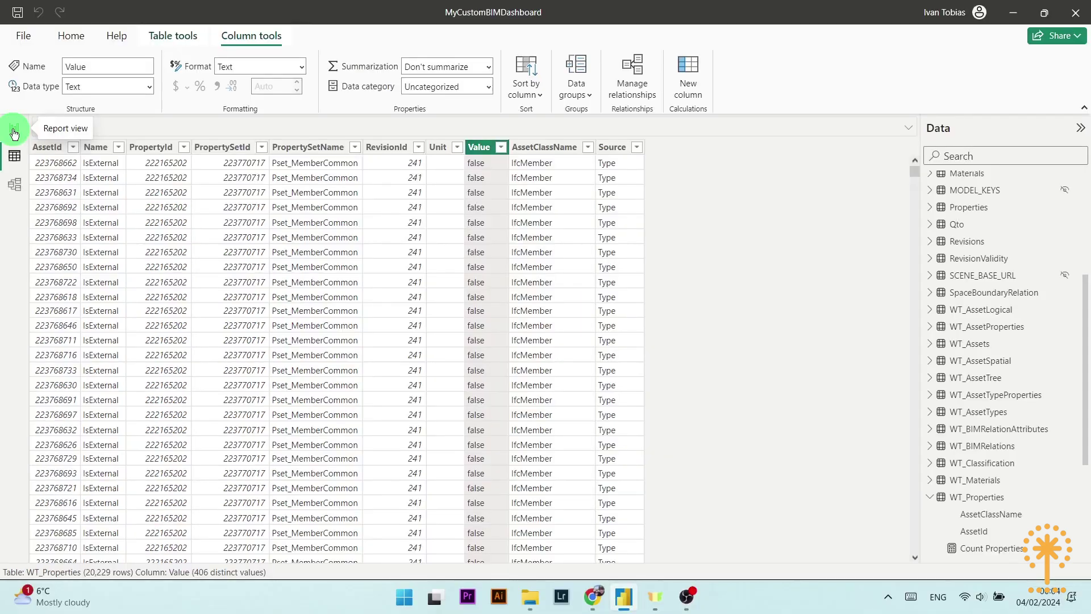
# Step: Add WT_Properties' Value, Name and PropertySetName fields to the matrix rows
pyautogui.click(14, 67)
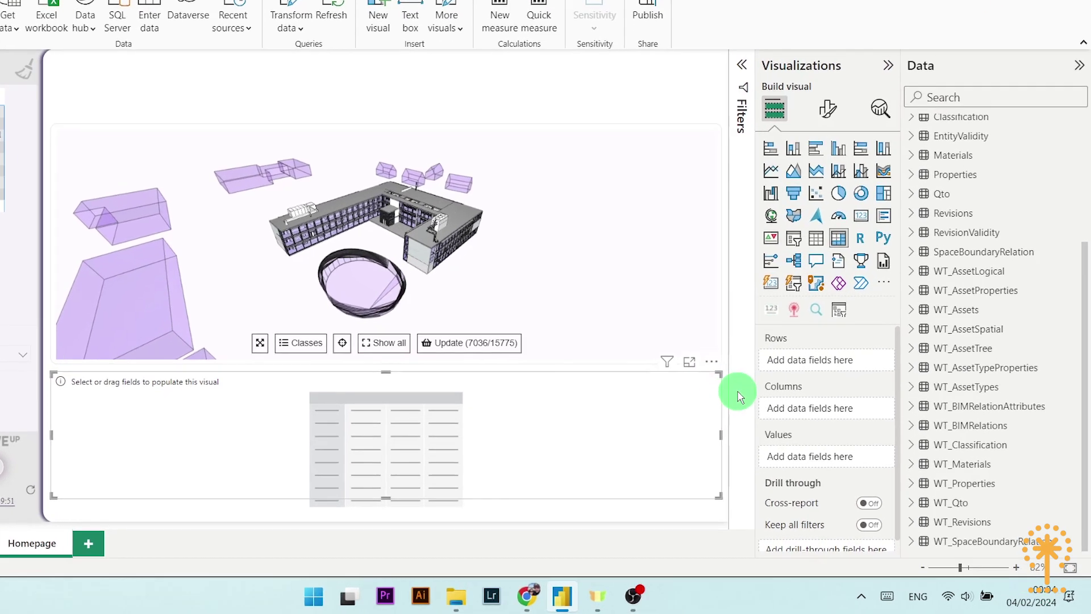
pyautogui.click(900, 478)
pyautogui.scroll(-5, 940, 455)
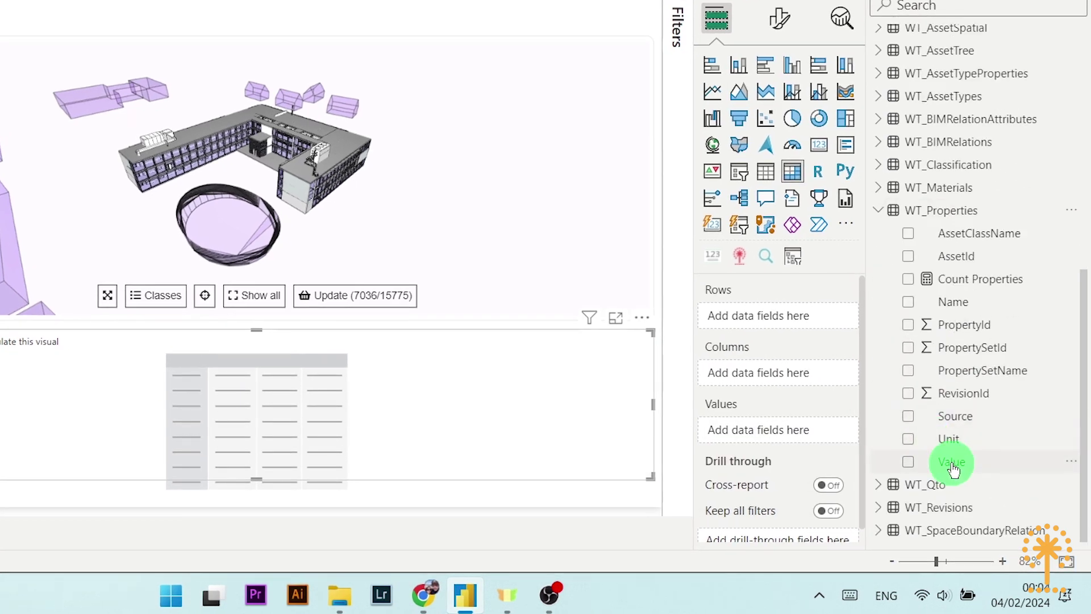
pyautogui.moveTo(950, 460); pyautogui.dragTo(777, 322)
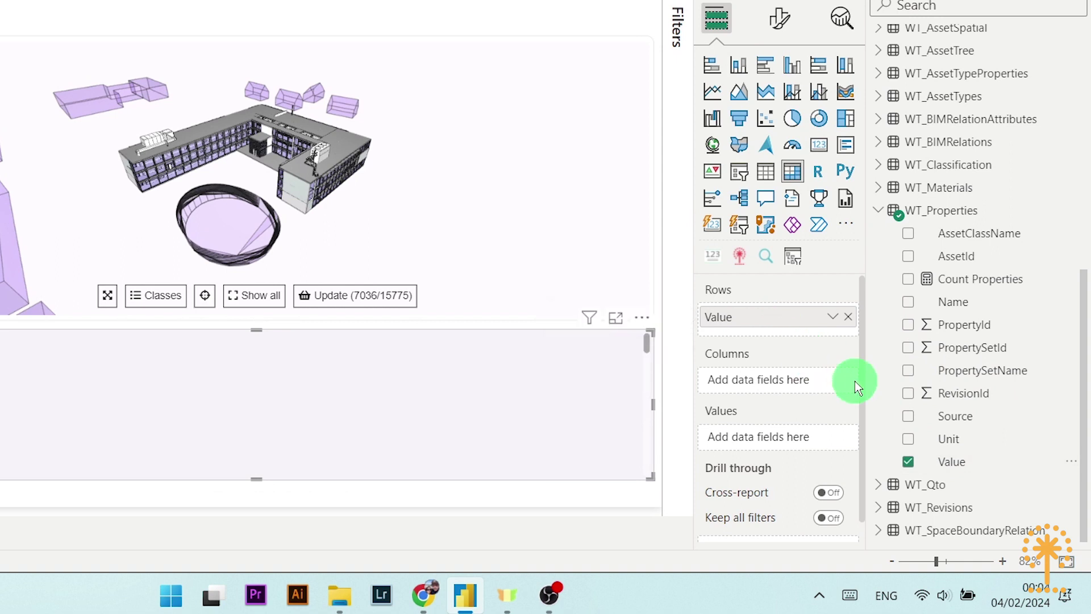
pyautogui.moveTo(954, 299); pyautogui.dragTo(851, 316)
pyautogui.moveTo(996, 368); pyautogui.dragTo(800, 291)
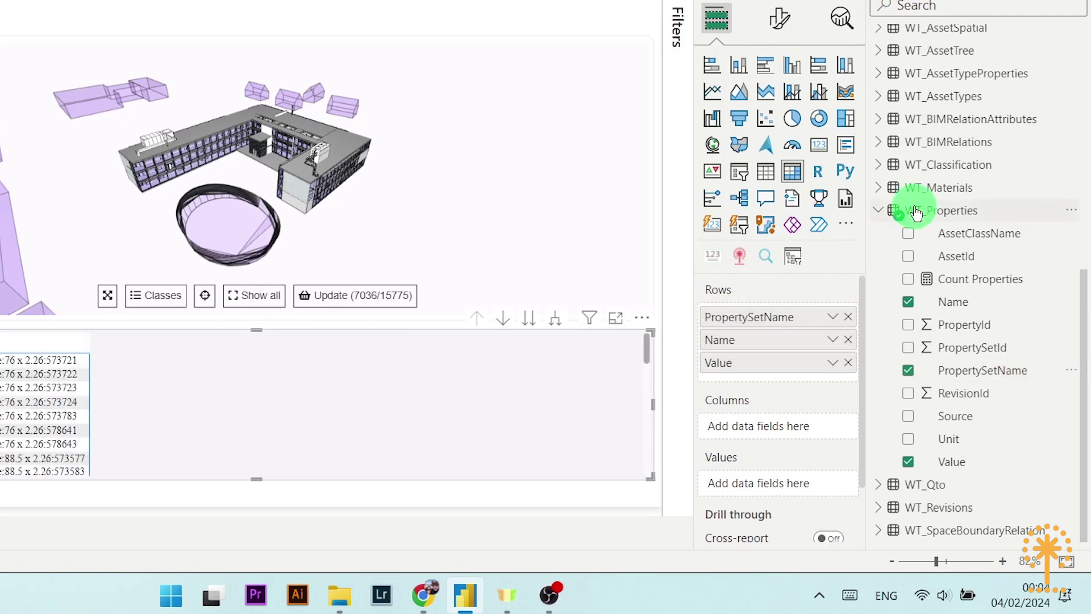
# Step: Insert WT_Assets' ObjectType into the matrix rows between Name and Value
pyautogui.click(880, 222)
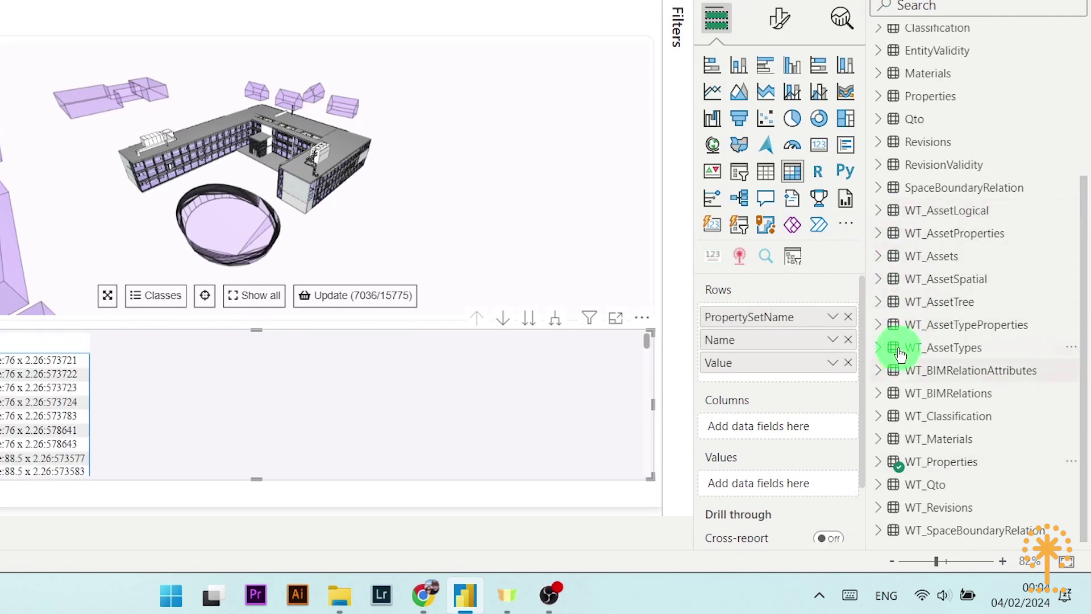
pyautogui.click(883, 255)
pyautogui.scroll(-5, 911, 308)
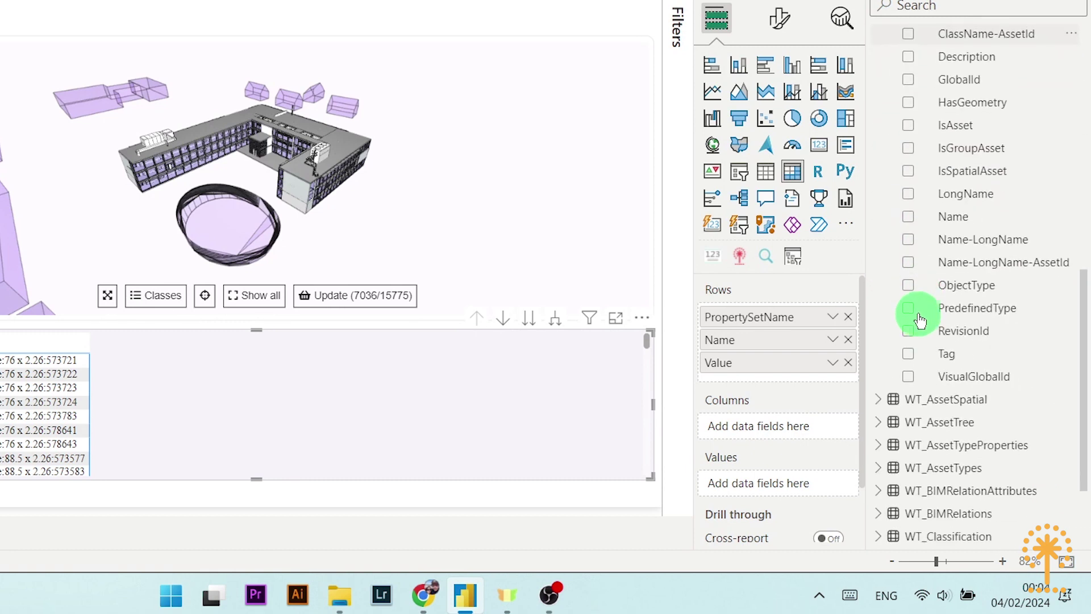
pyautogui.moveTo(960, 293); pyautogui.dragTo(791, 356)
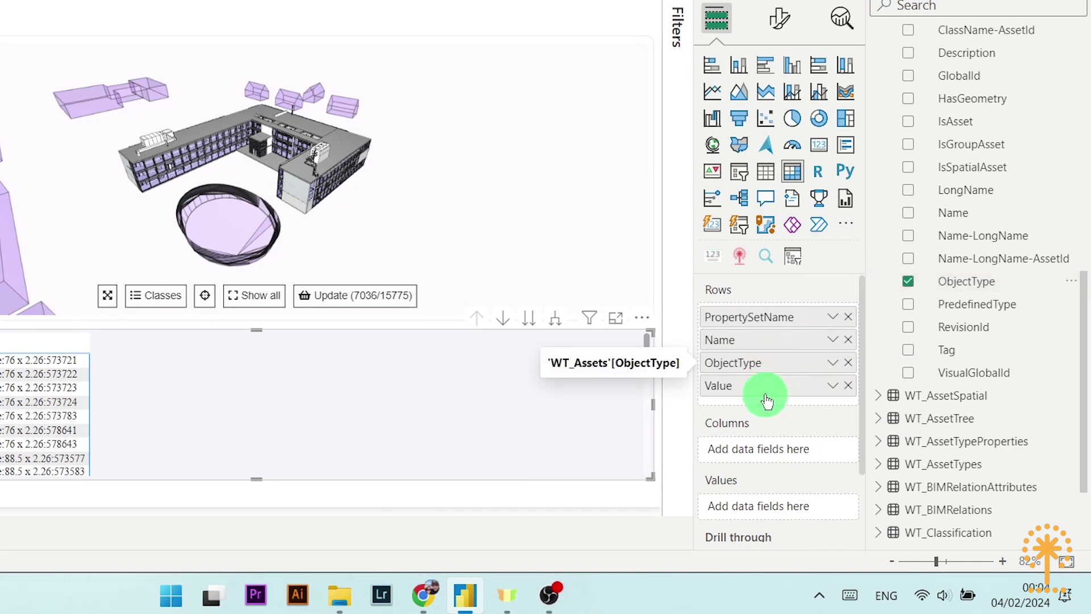
pyautogui.scroll(-2, 765, 432)
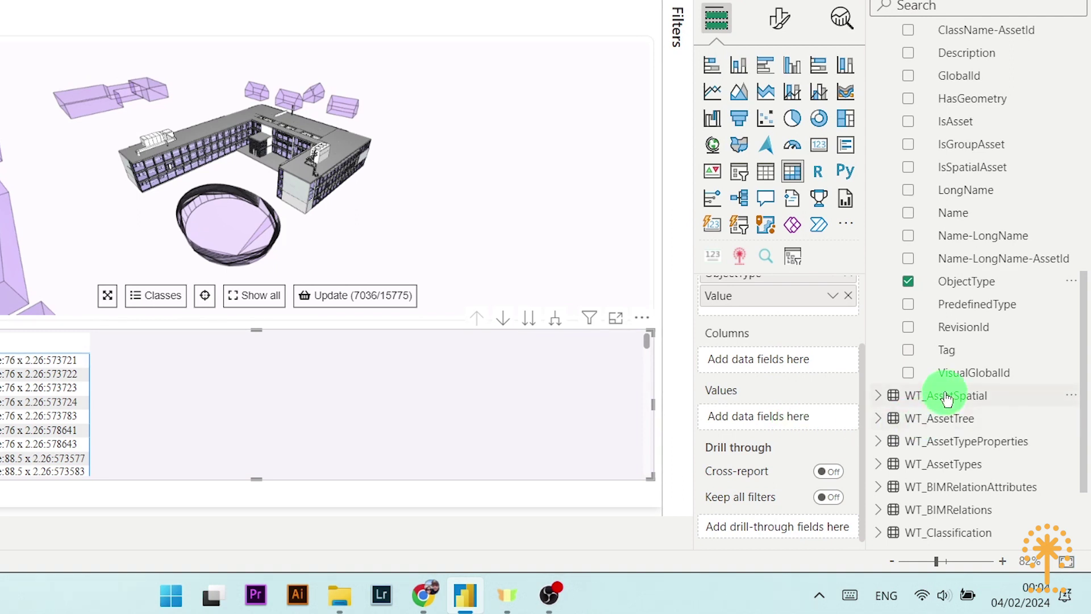
pyautogui.scroll(-2, 946, 400)
pyautogui.click(883, 468)
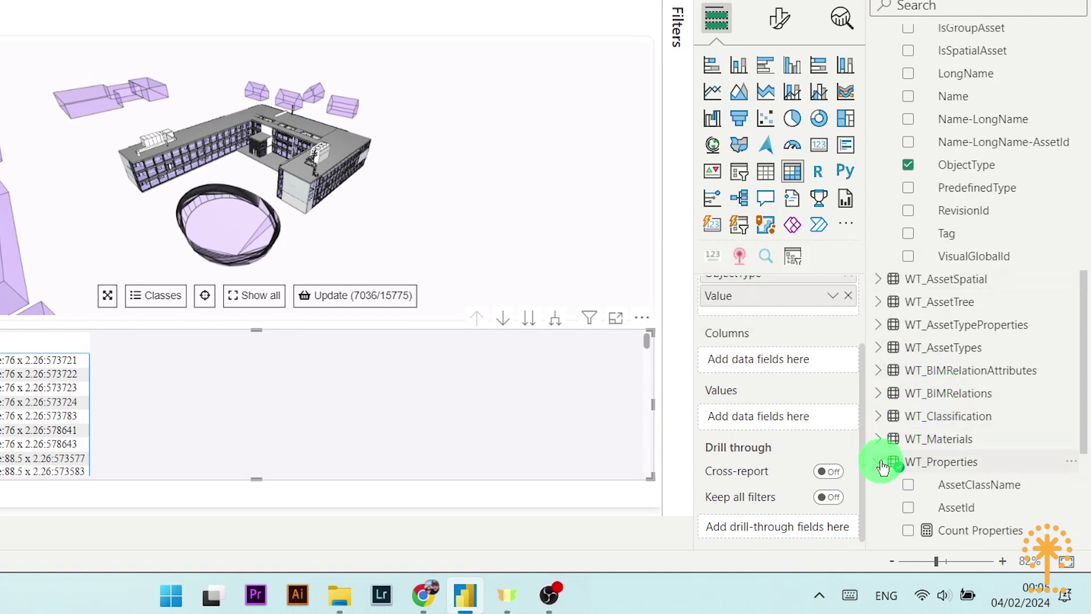
pyautogui.scroll(-4, 935, 418)
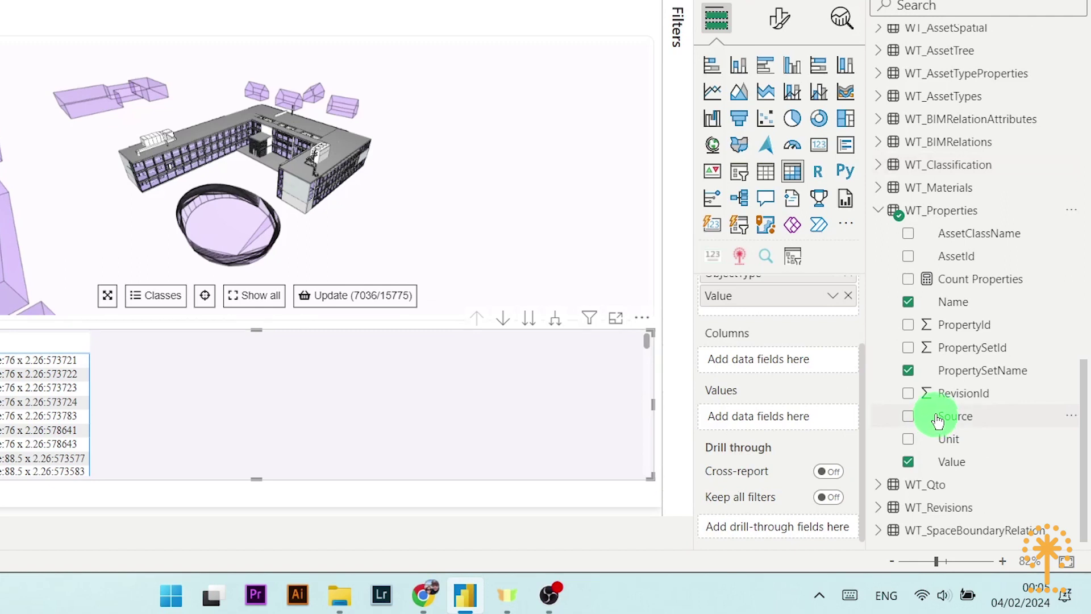
# Step: Add Name to the matrix values summarised as Count of Name, and narrow the visual
pyautogui.moveTo(960, 304); pyautogui.dragTo(778, 424)
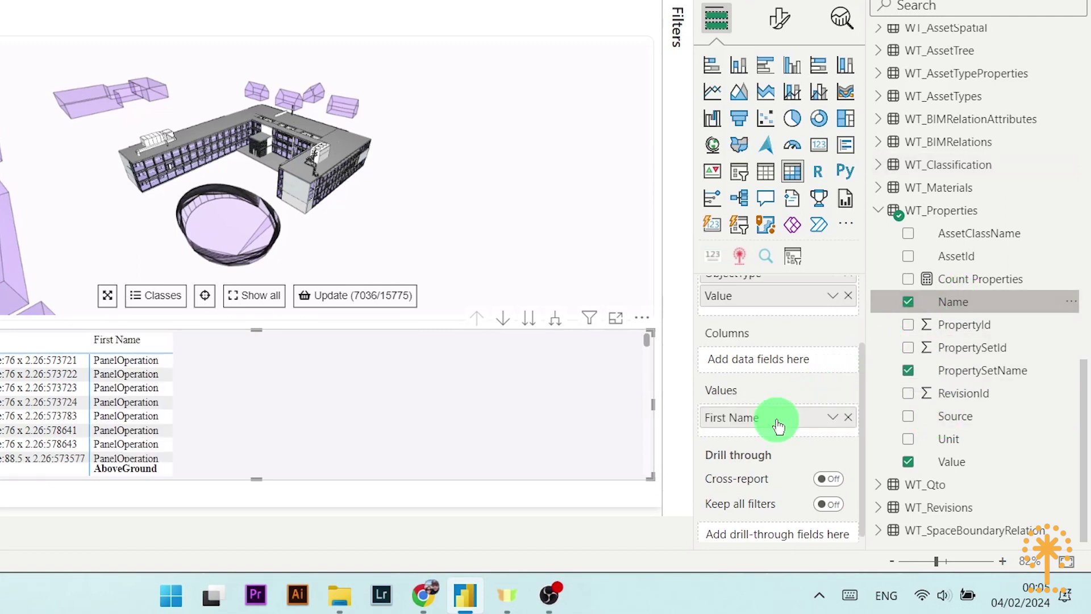
pyautogui.click(834, 420)
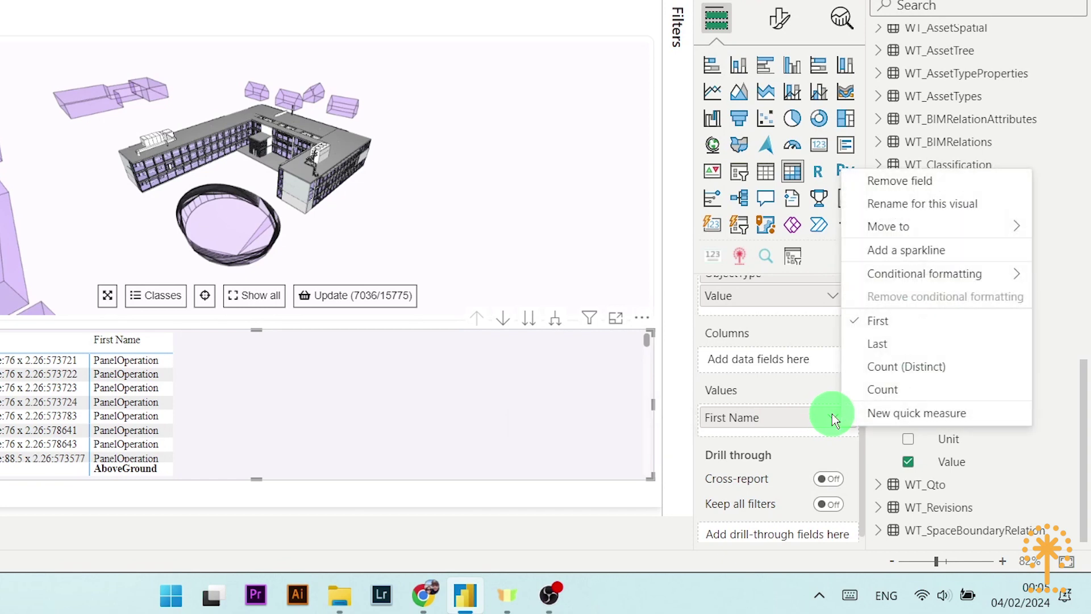
pyautogui.click(875, 390)
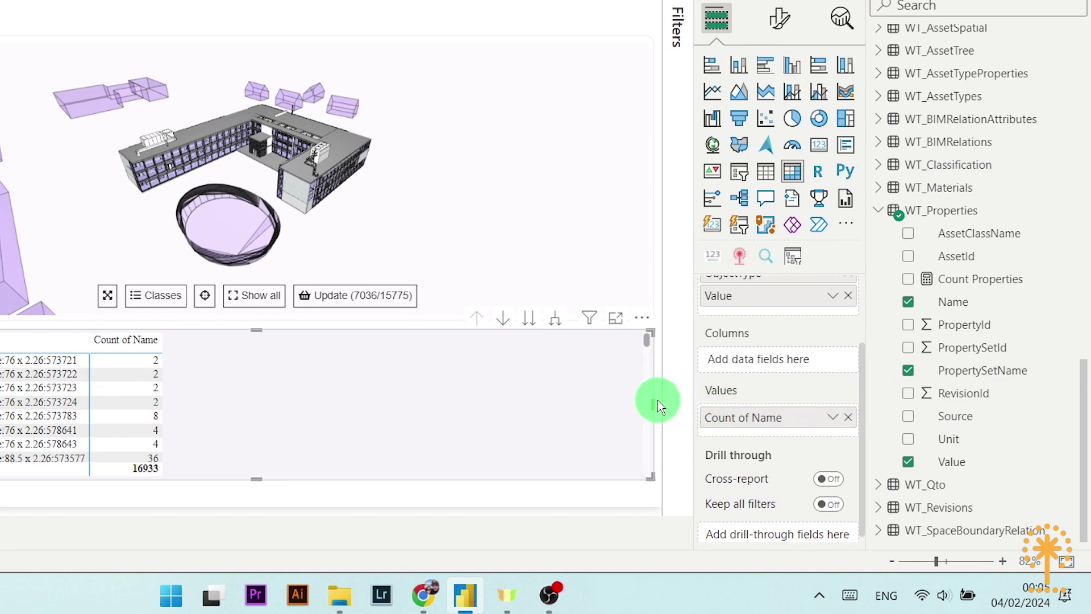
pyautogui.moveTo(657, 405); pyautogui.dragTo(290, 411)
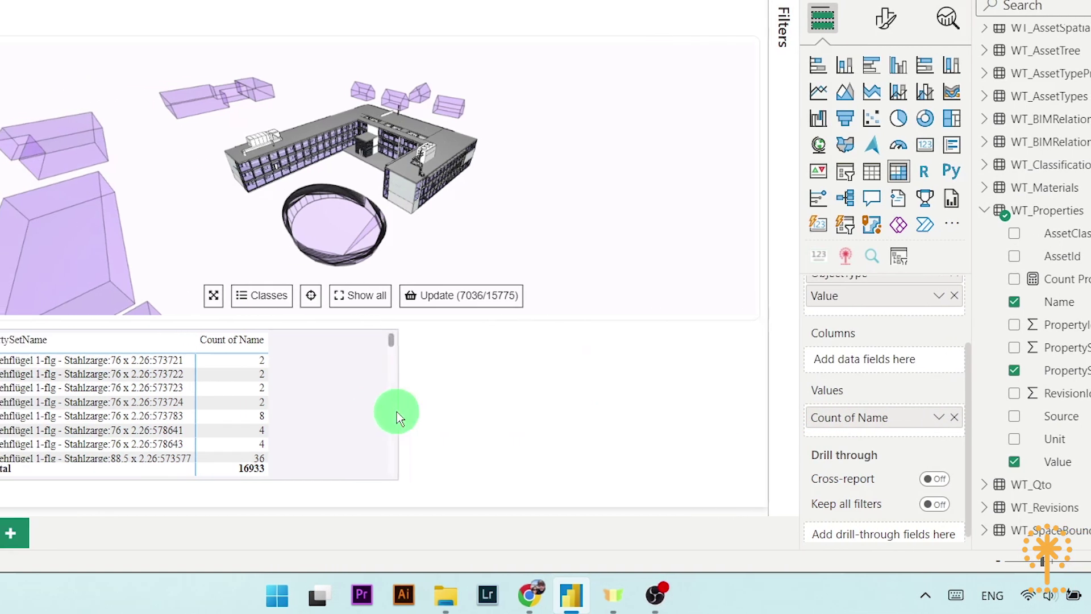
pyautogui.moveTo(397, 412); pyautogui.dragTo(332, 411)
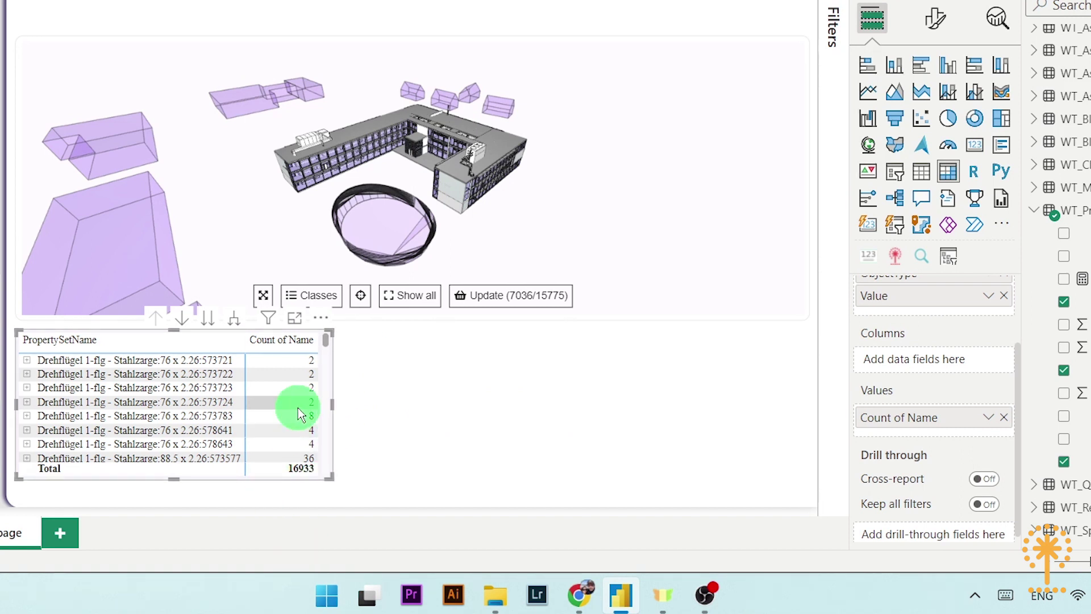
# Step: Filter the 3D viewer to the first property row's green door and orbit closer to it
pyautogui.click(139, 361)
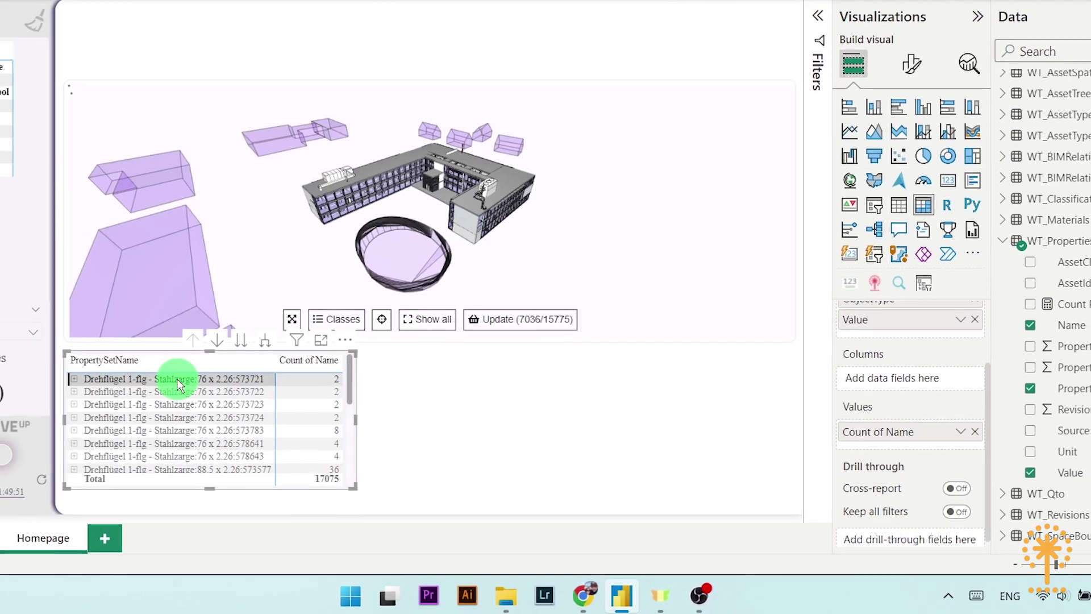
pyautogui.click(490, 325)
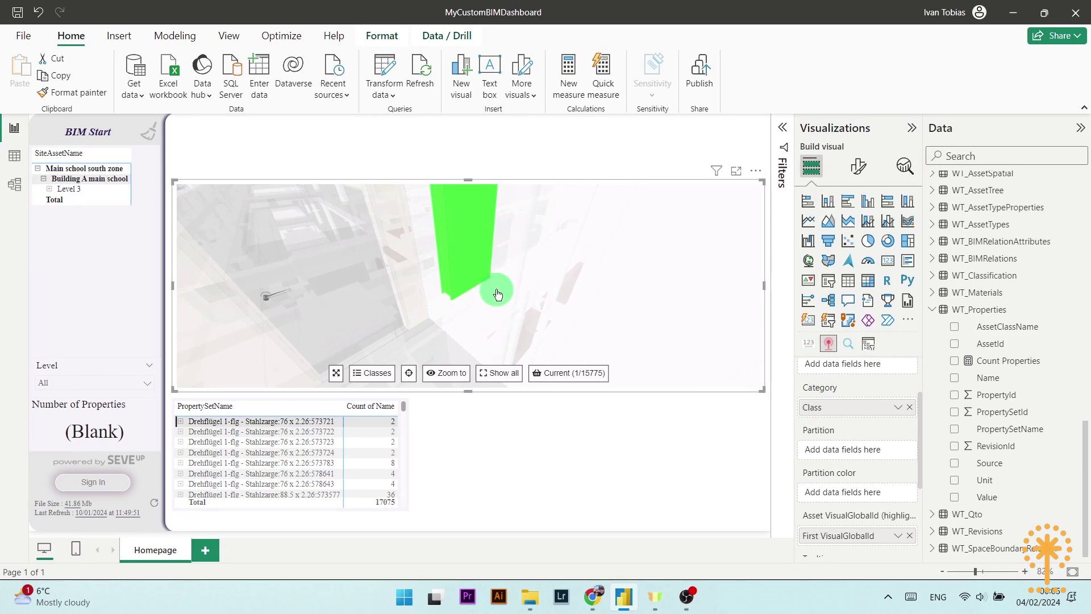
pyautogui.moveTo(497, 294); pyautogui.dragTo(517, 298)
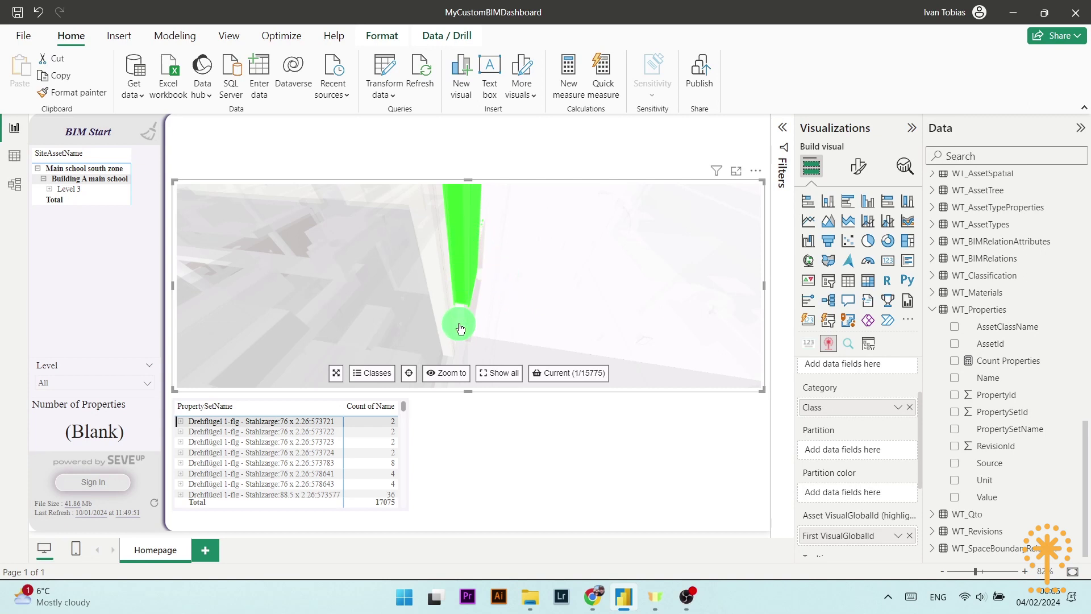
pyautogui.moveTo(462, 328); pyautogui.dragTo(501, 320)
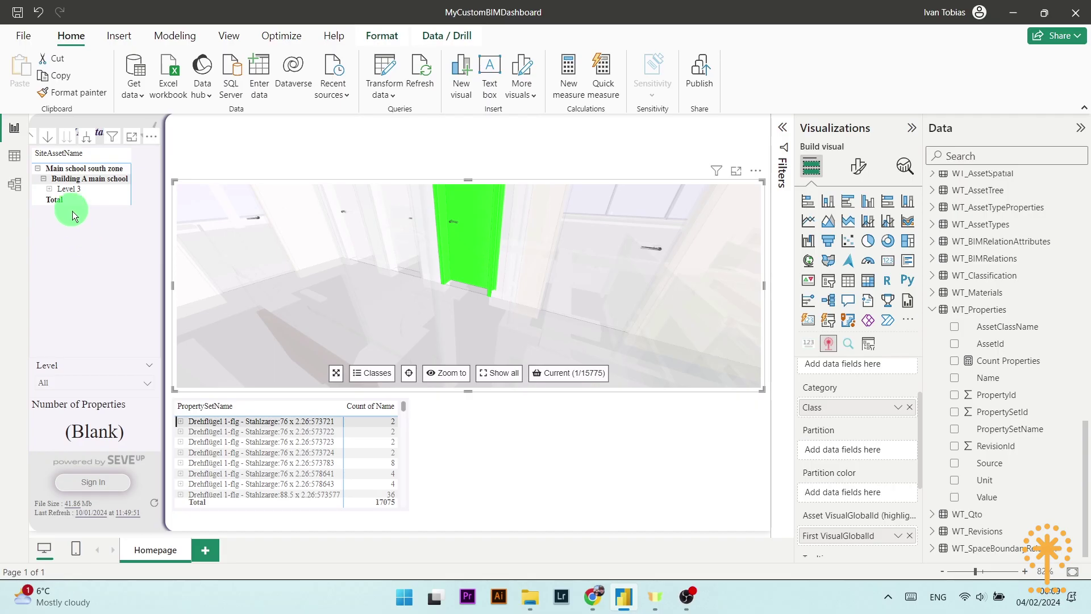
pyautogui.click(23, 37)
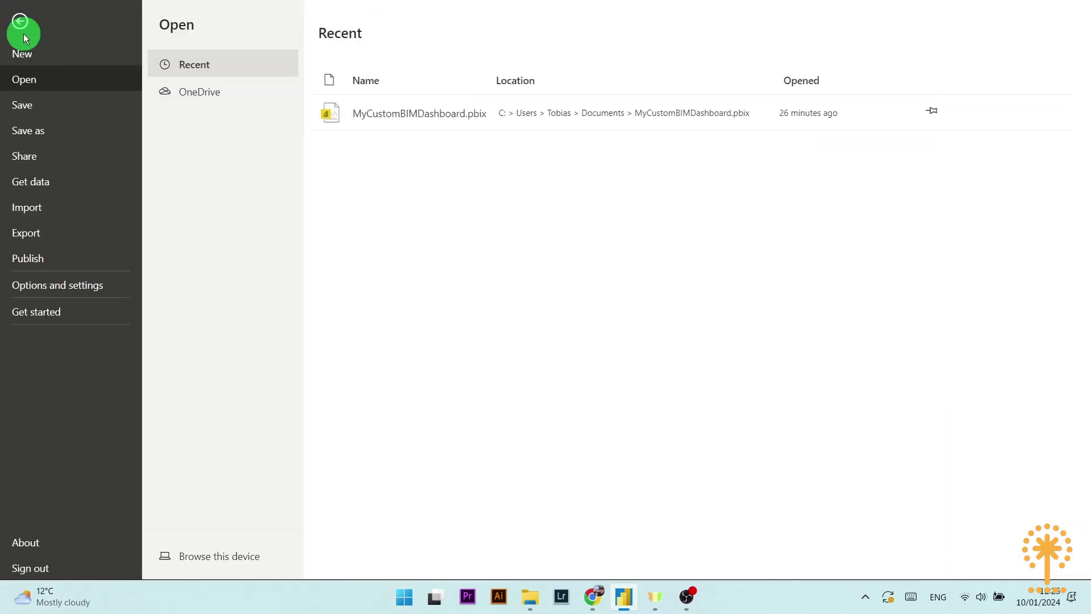
# Step: Save the dashboard to Downloads as the template MyCustomBIMDashboard.pbit
pyautogui.click(34, 139)
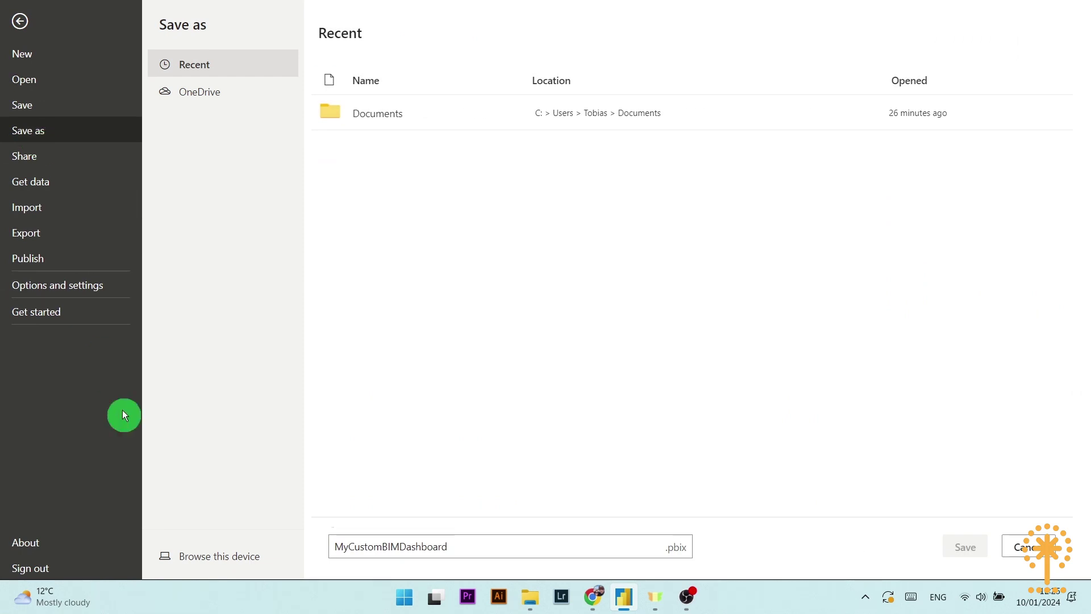
pyautogui.click(193, 555)
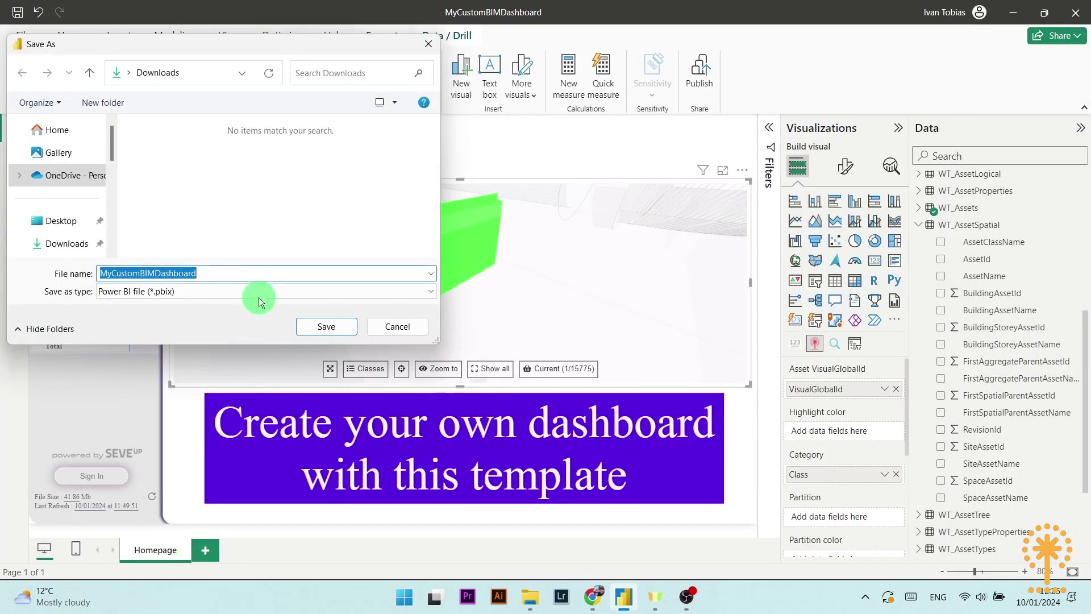
pyautogui.click(259, 289)
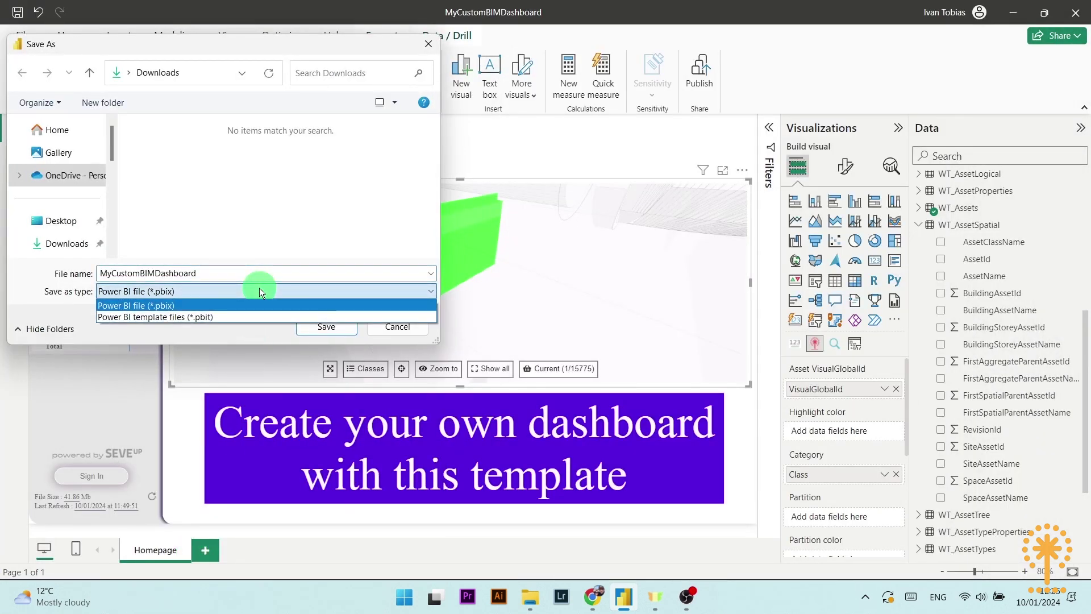
pyautogui.click(254, 317)
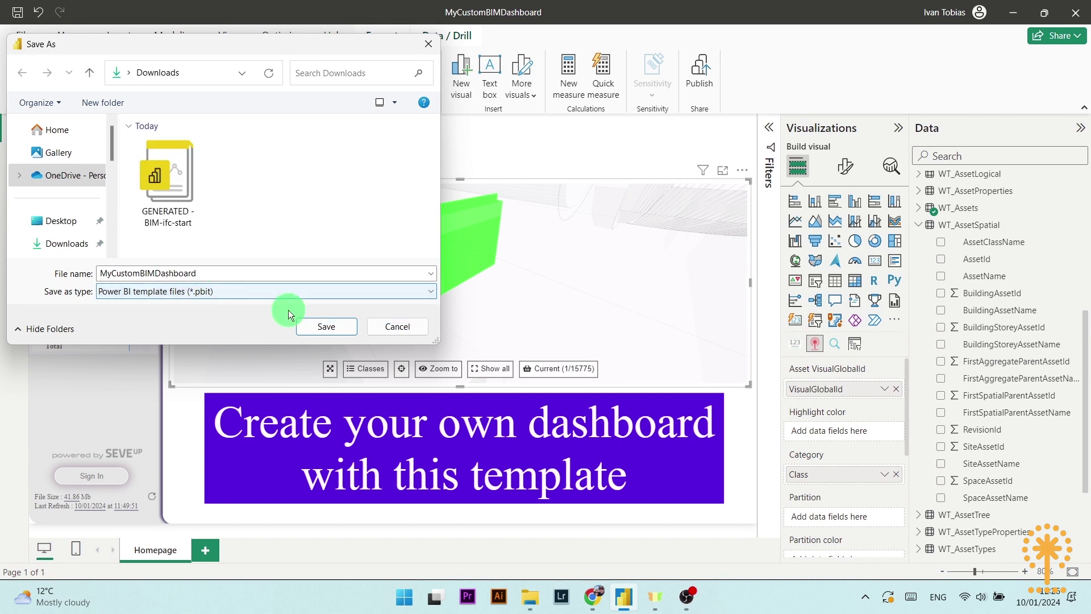
pyautogui.click(321, 328)
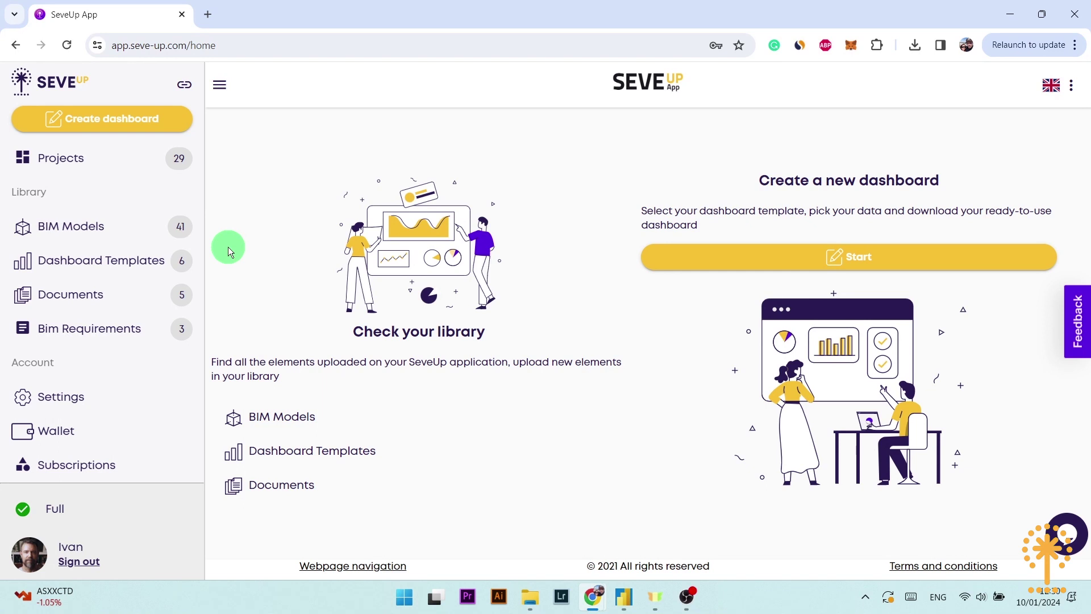
# Step: Go to Dashboard Templates and start uploading a new dashboard template
pyautogui.click(140, 267)
pyautogui.click(600, 274)
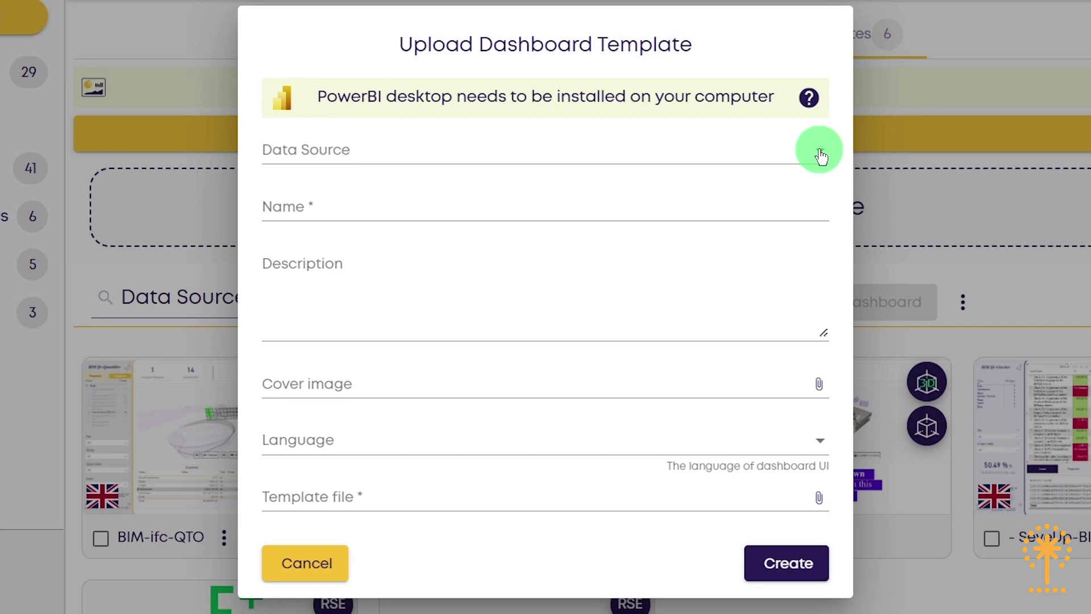
# Step: Select BIM Assets, Classification, Relations, Materials, Properties, Qto and 3D Model as data sources
pyautogui.click(821, 155)
pyautogui.click(249, 235)
pyautogui.click(253, 278)
pyautogui.click(244, 317)
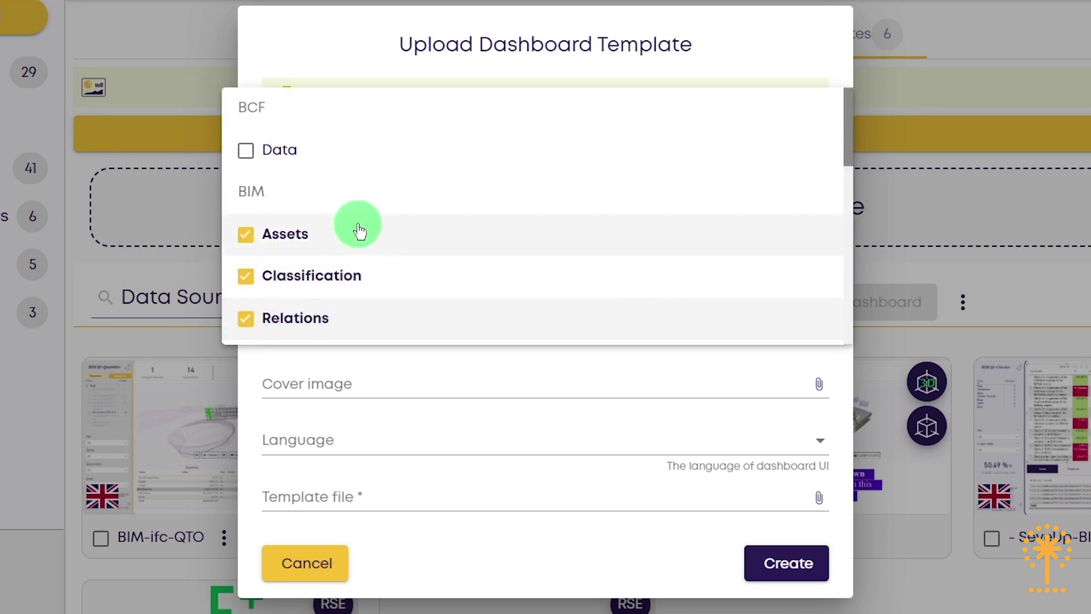
pyautogui.scroll(-4, 255, 159)
pyautogui.click(246, 139)
pyautogui.click(246, 169)
pyautogui.click(245, 212)
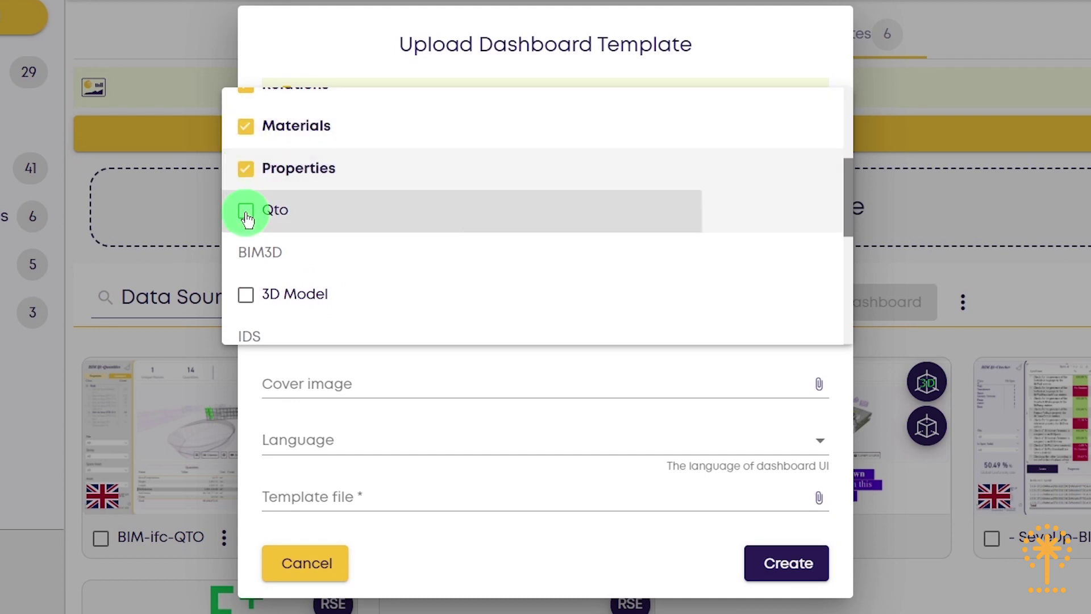
pyautogui.click(246, 295)
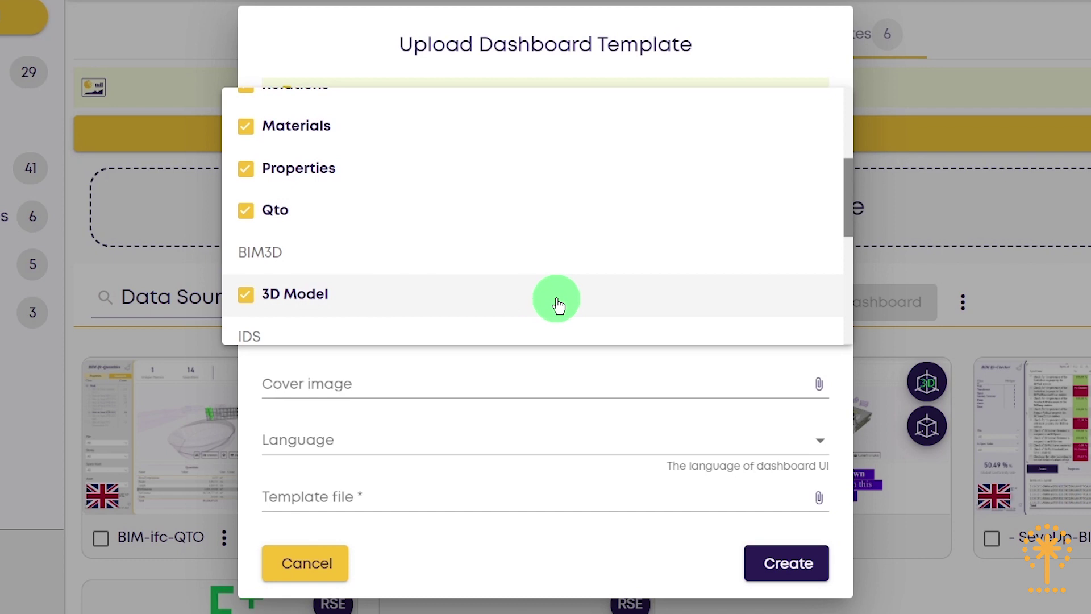
pyautogui.click(481, 208)
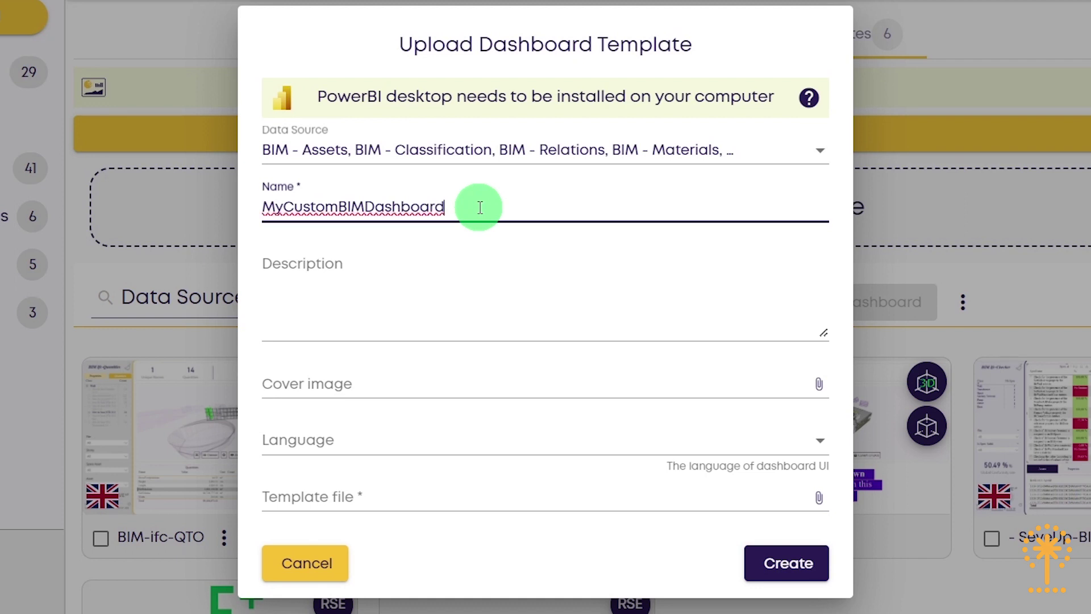
# Step: Attach the local file MyCustomBIMDashboard.pbit as the template and create it
pyautogui.click(818, 500)
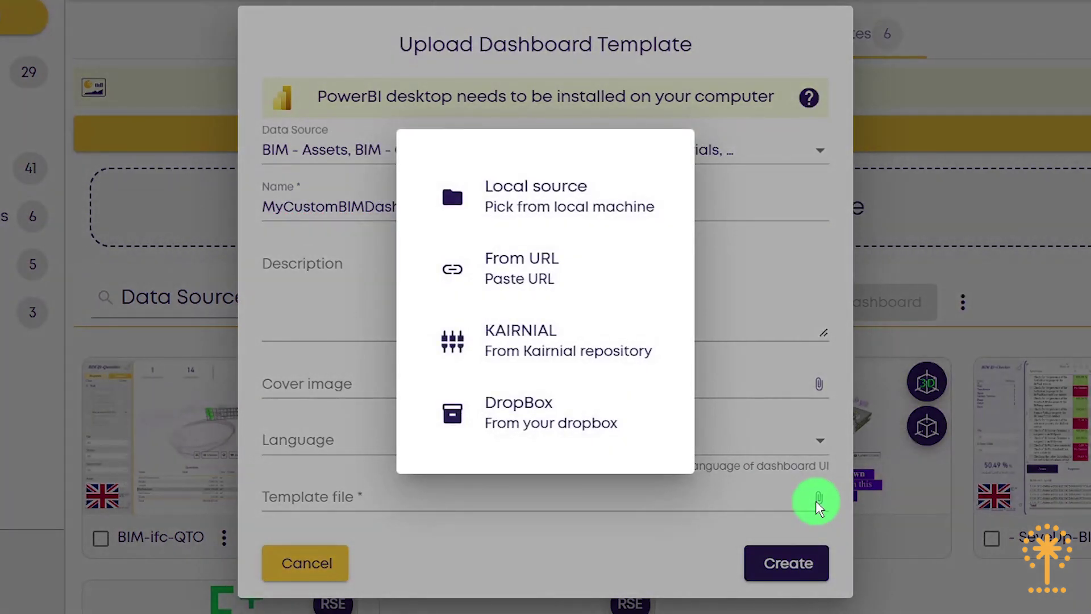
pyautogui.click(512, 213)
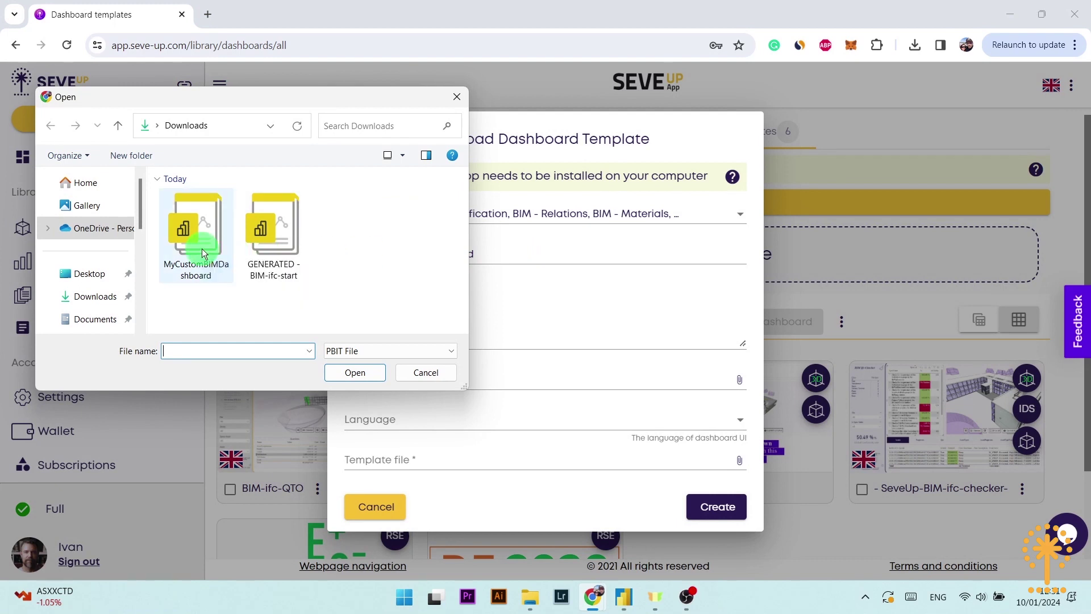
pyautogui.click(203, 248)
pyautogui.click(373, 379)
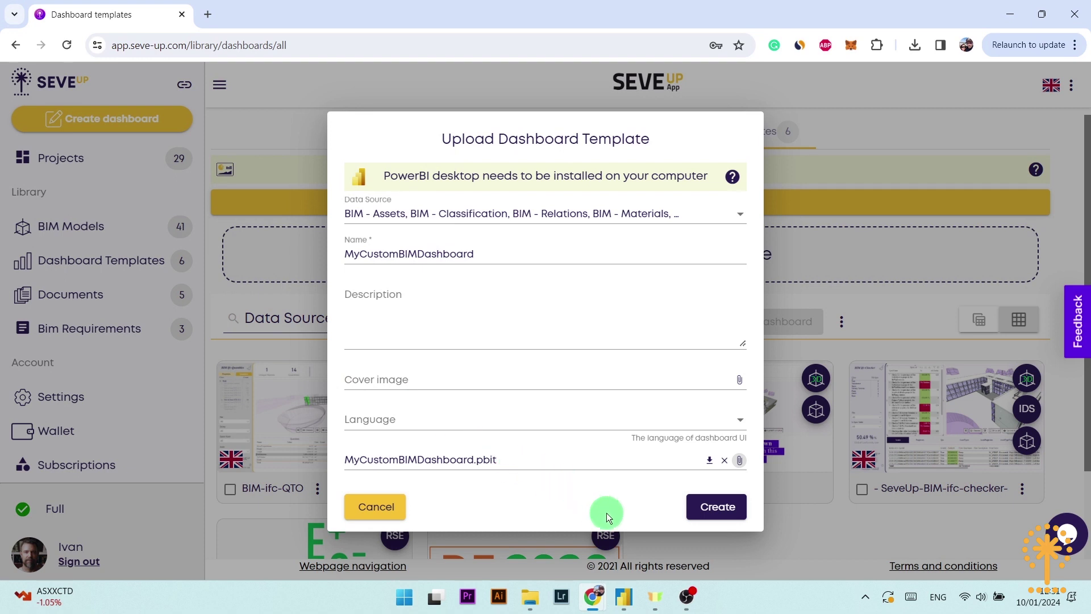
pyautogui.click(717, 507)
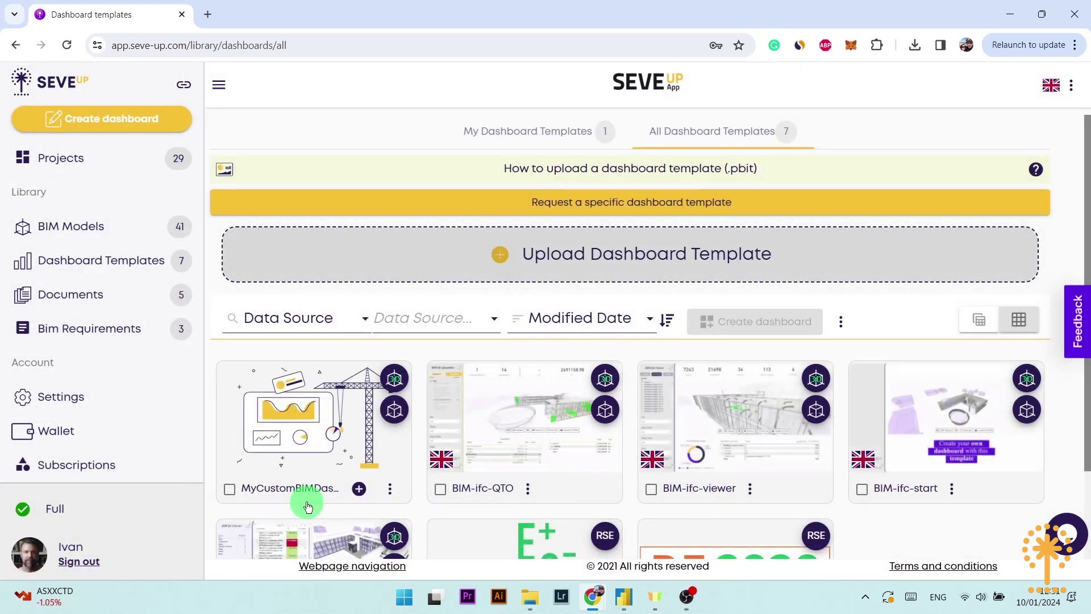